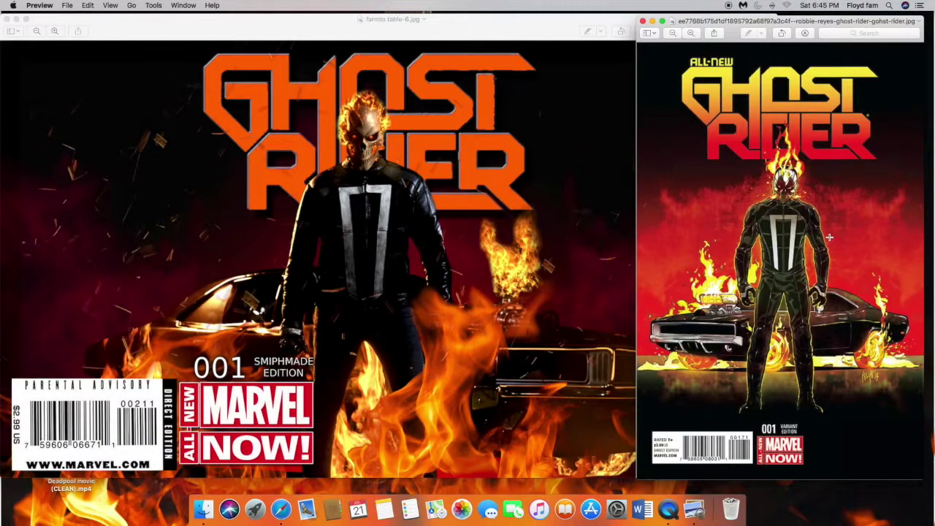
Open the Ghost Rider cover reference image from the desktop, place it beside the browser, and switch to Canva
drag(716, 21, 698, 20)
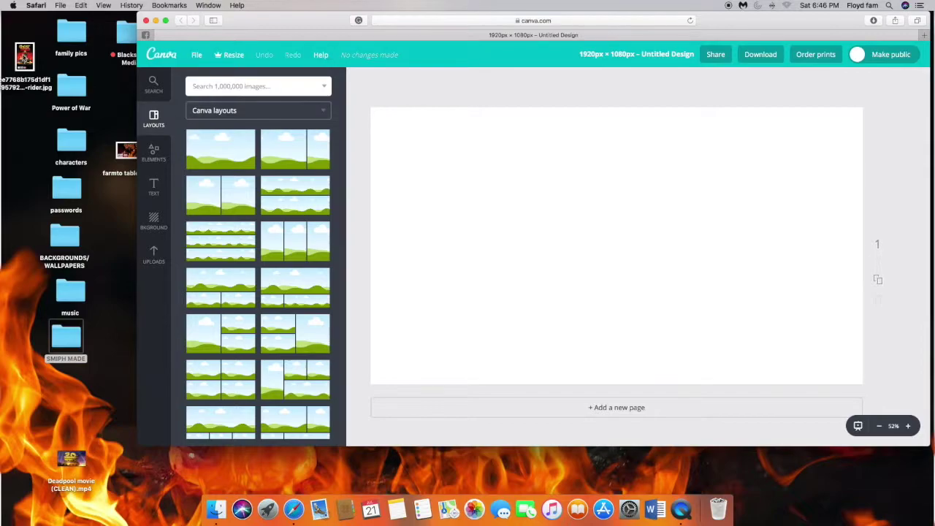
double_click(27, 57)
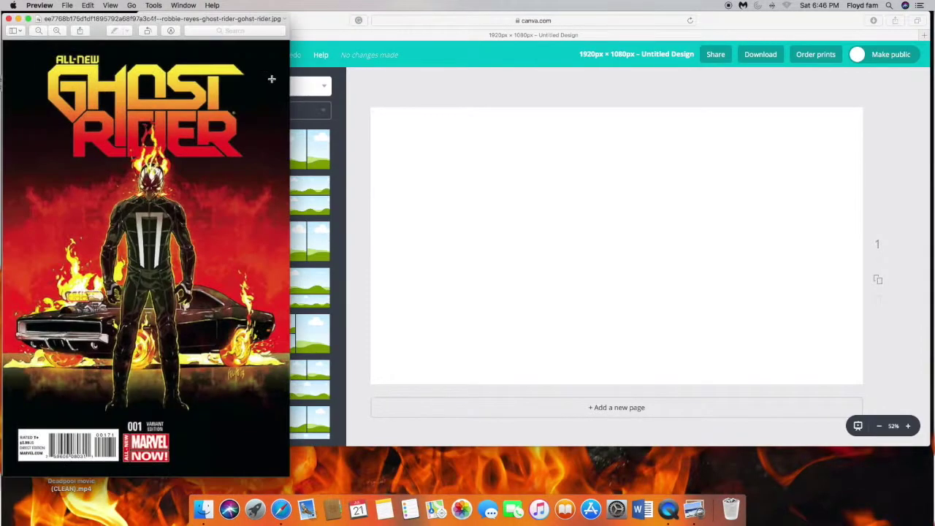
drag(245, 19, 207, 20)
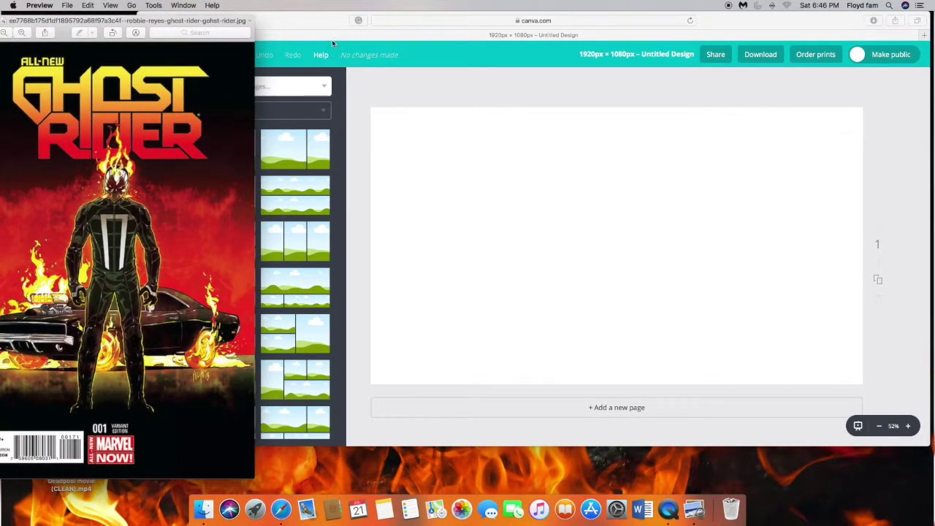
click(313, 25)
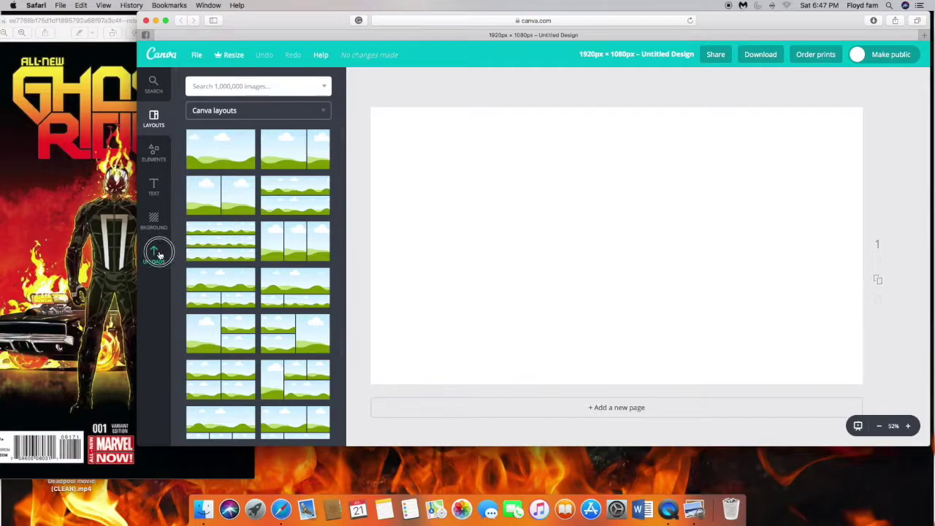
Add the uploaded red gradient image so it fills the page and flip it vertically
click(154, 252)
drag(256, 385, 442, 125)
drag(575, 221, 848, 377)
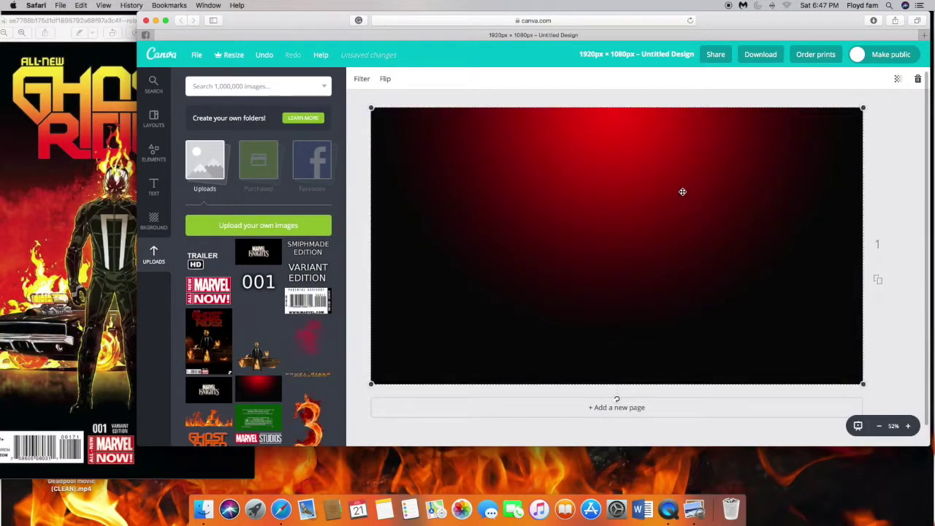
click(385, 78)
click(391, 123)
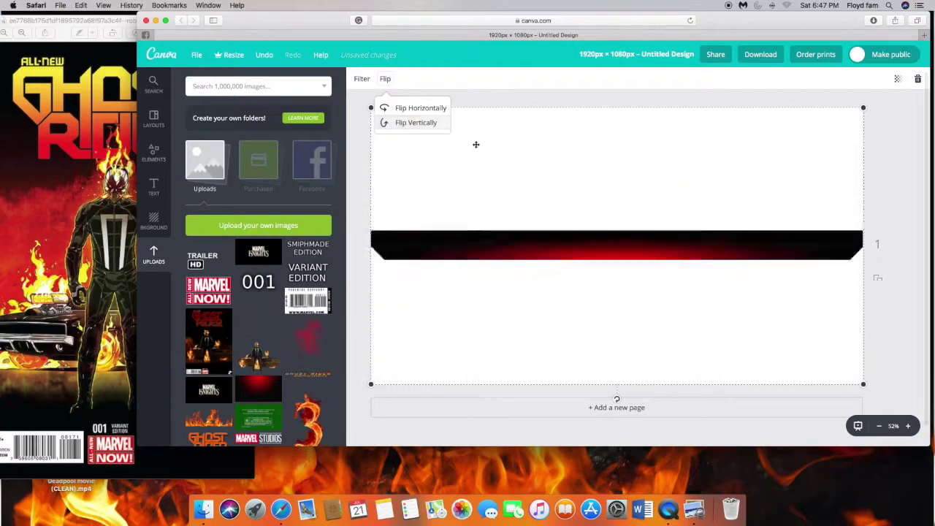
click(757, 184)
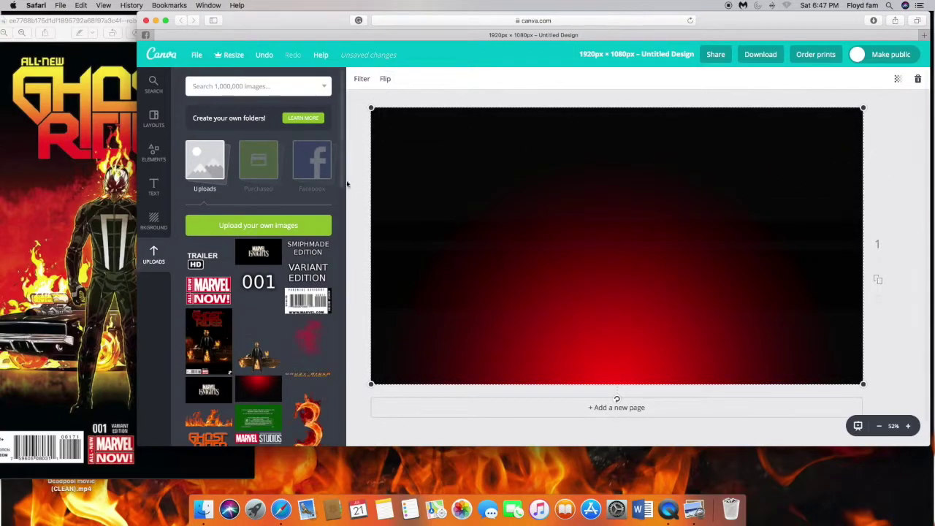
Place three copies of the uploaded red smoke image across the page, one right, one middle and one left
scroll(306, 301, down, 3)
drag(327, 241, 769, 284)
drag(599, 242, 443, 234)
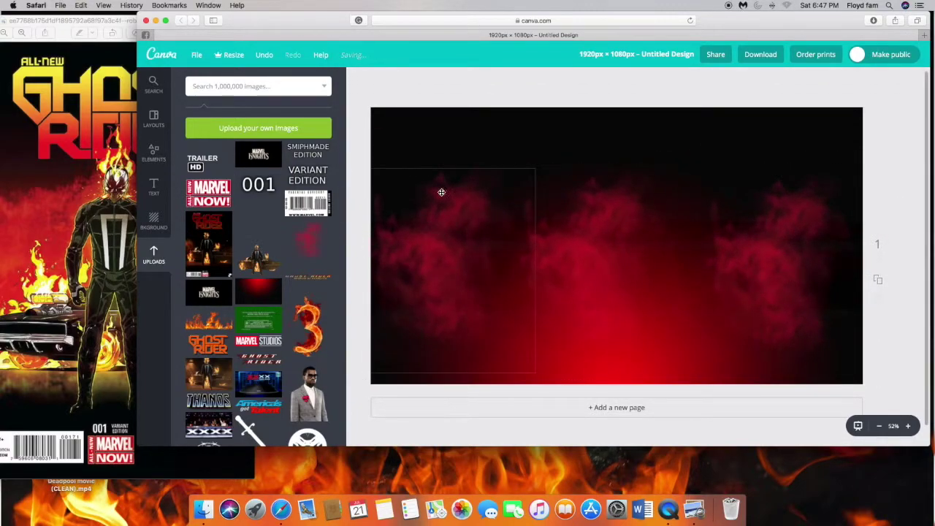
Enlarge the left smoke image, shift it toward the page's left edge and flip it horizontally
click(439, 224)
drag(536, 167, 570, 133)
drag(453, 253, 432, 254)
click(410, 79)
click(431, 109)
Enlarge the middle and right smoke images slightly and reposition them to spread the smoke across the page
click(630, 244)
mouse_move(606, 237)
mouse_down()
mouse_move(611, 220)
mouse_move(610, 235)
mouse_up()
drag(691, 163, 691, 150)
drag(668, 221, 662, 214)
click(758, 280)
drag(668, 176, 650, 149)
drag(755, 255, 785, 259)
drag(614, 211, 627, 212)
click(789, 243)
Nudge the left smoke image slightly and set its filter tint to -68
click(439, 201)
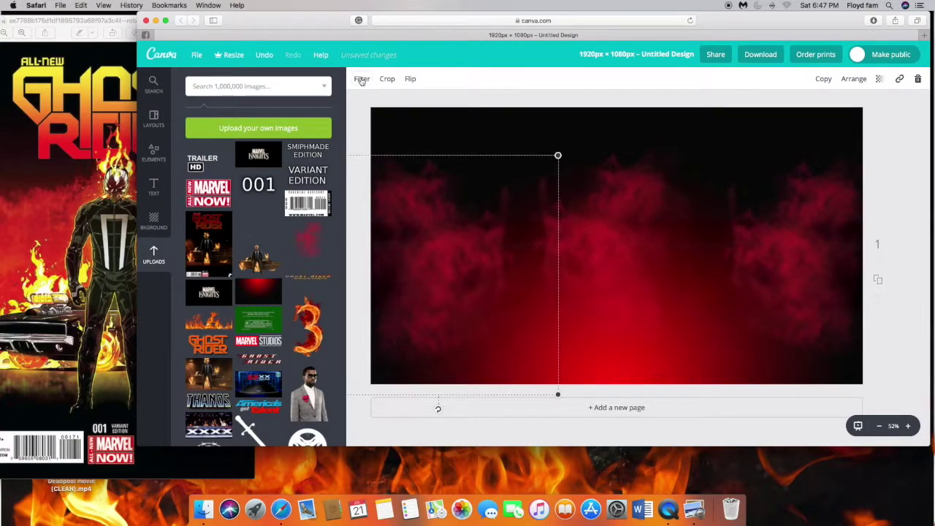
drag(428, 212, 426, 214)
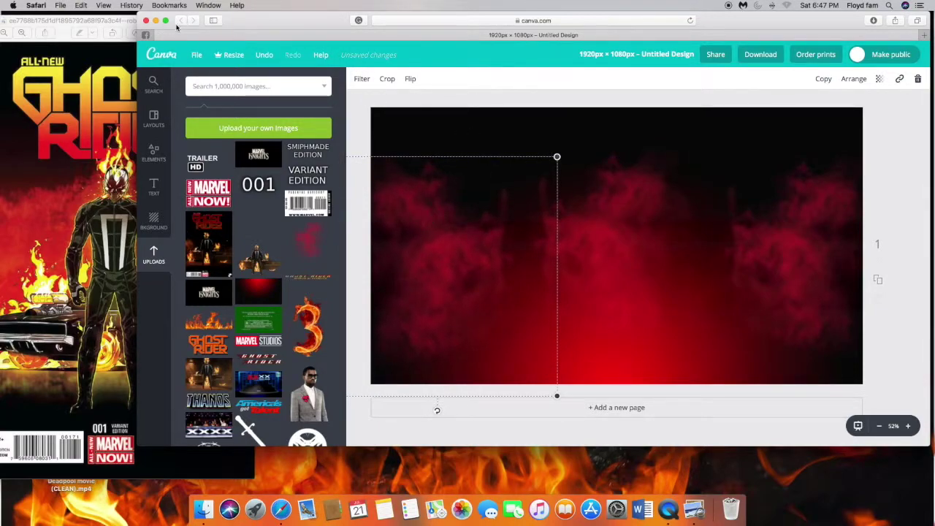
click(362, 79)
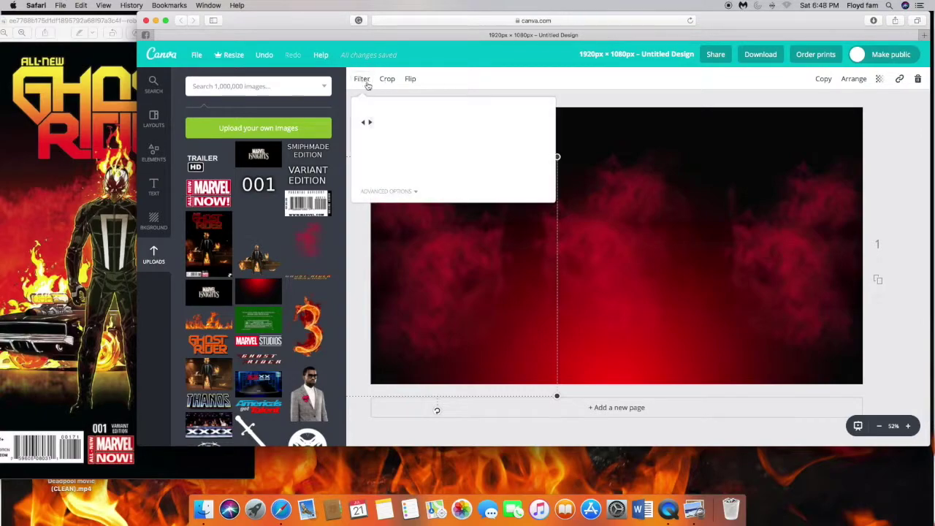
click(417, 194)
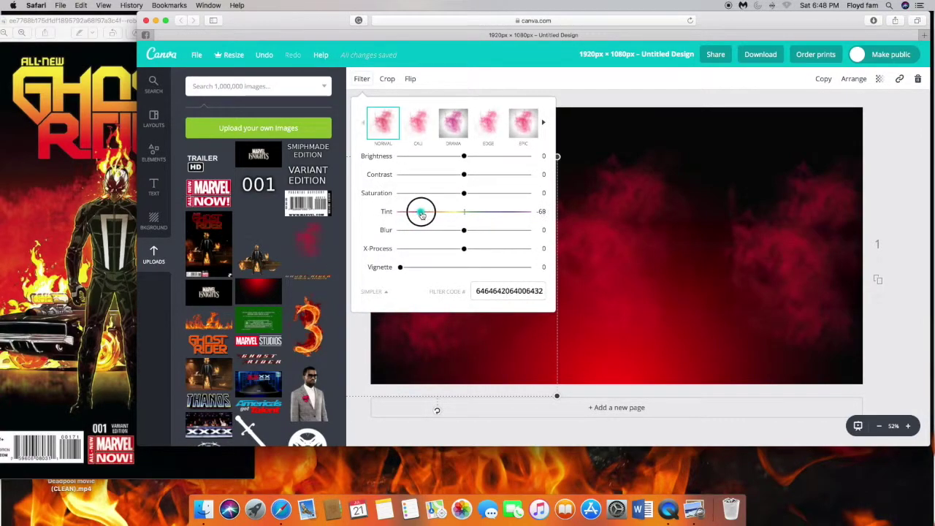
Try shifting the middle smoke image's filter tint partway toward red
click(618, 222)
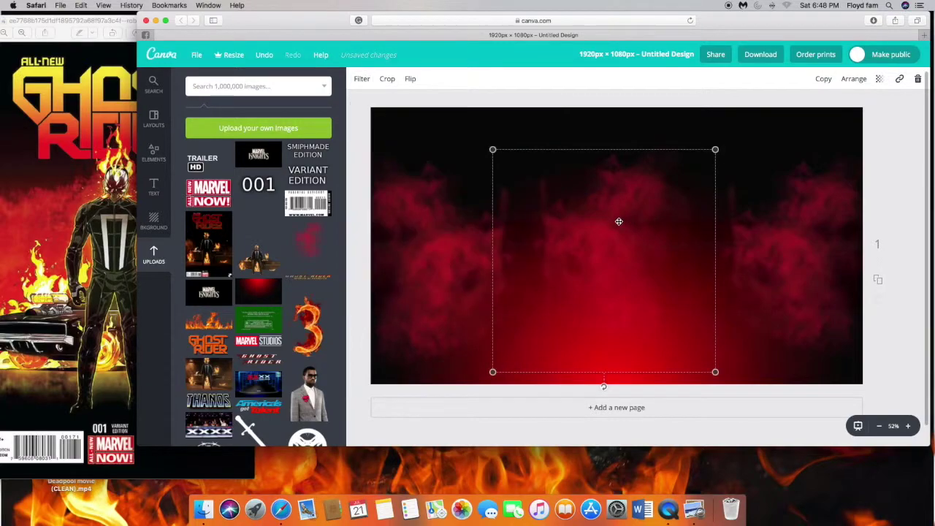
click(362, 79)
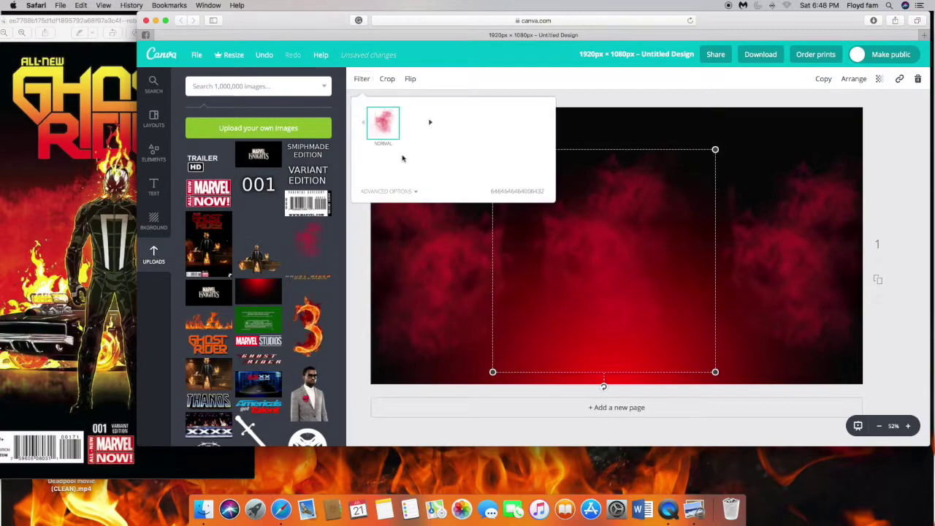
click(416, 194)
drag(463, 212, 461, 212)
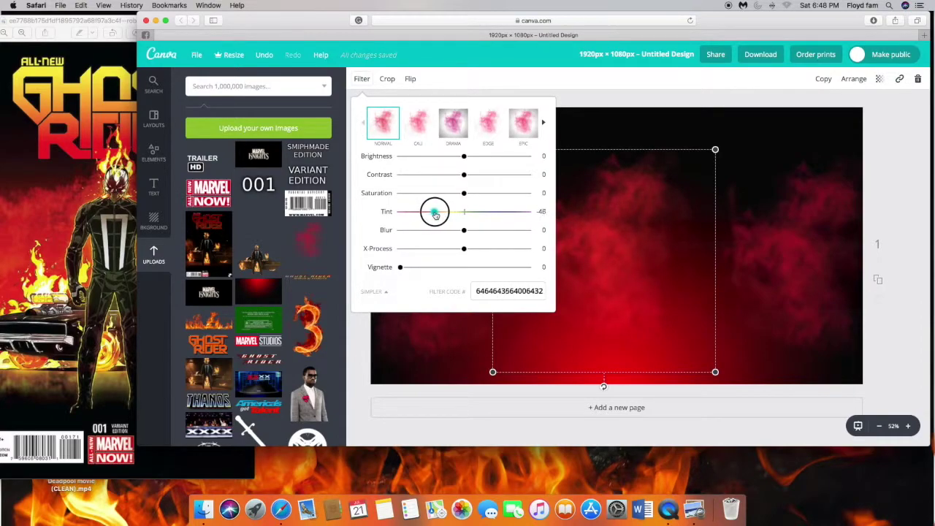
Check the left smoke image's tint value and set the middle smoke's tint to about -67 to match
click(772, 244)
click(362, 79)
click(461, 286)
click(362, 79)
click(413, 193)
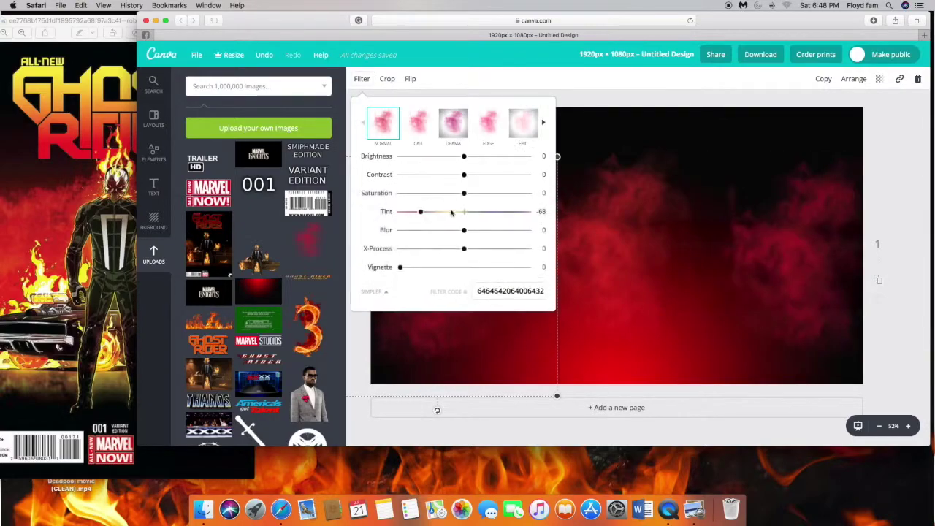
click(599, 240)
click(362, 79)
click(415, 192)
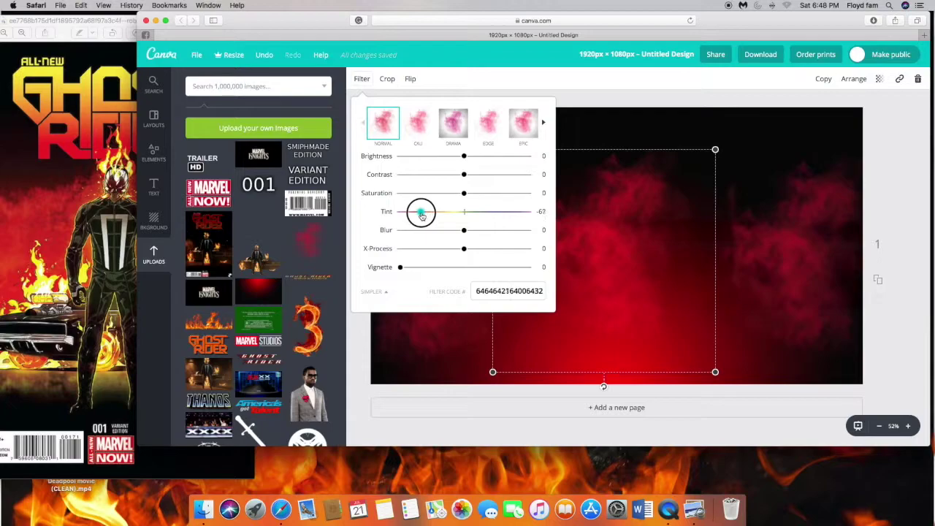
Set the right smoke image's filter tint to -68
click(775, 241)
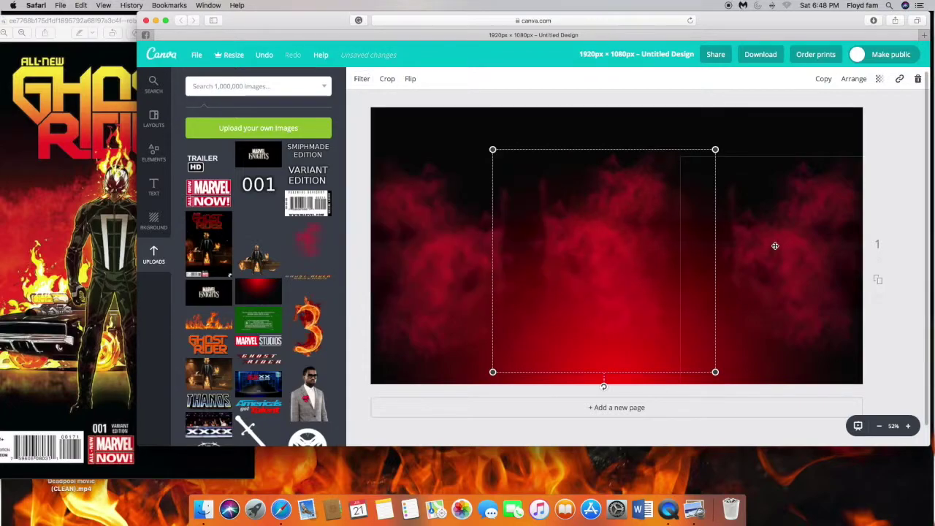
click(362, 79)
click(415, 194)
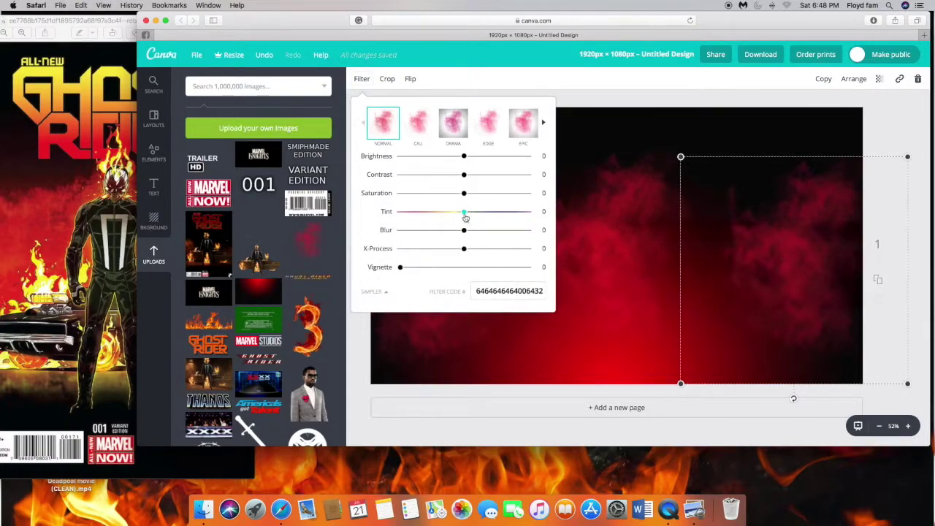
drag(463, 212, 442, 214)
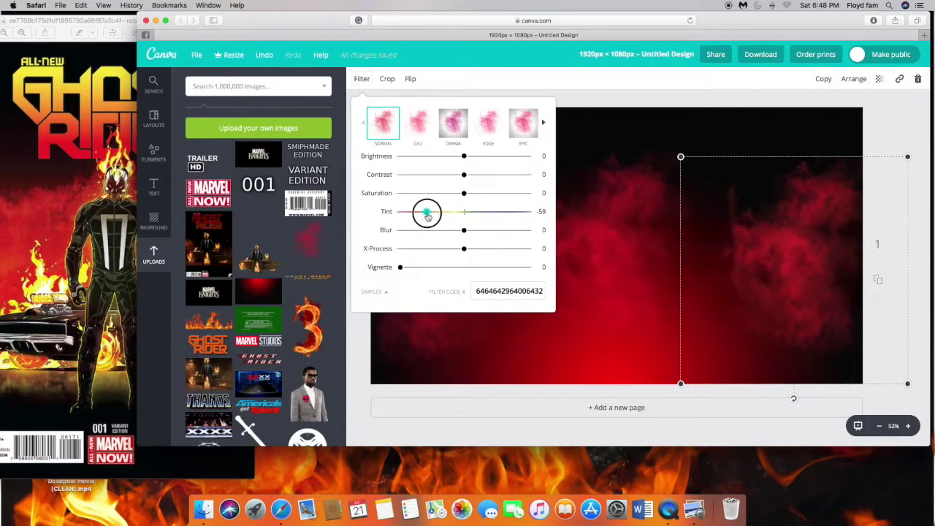
drag(420, 214, 421, 214)
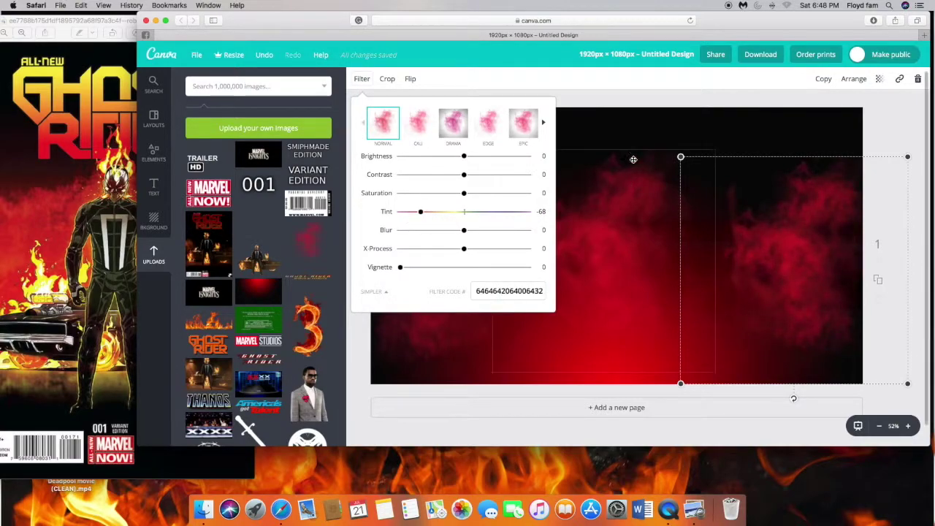
Recheck the left smoke image's filter settings and set its transparency to 58
click(624, 174)
click(444, 229)
click(367, 79)
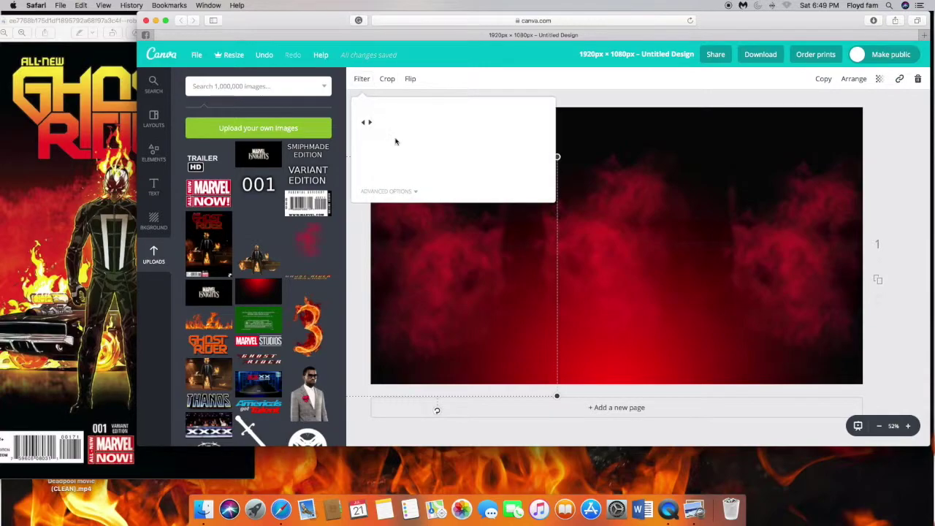
click(417, 194)
click(874, 80)
click(878, 78)
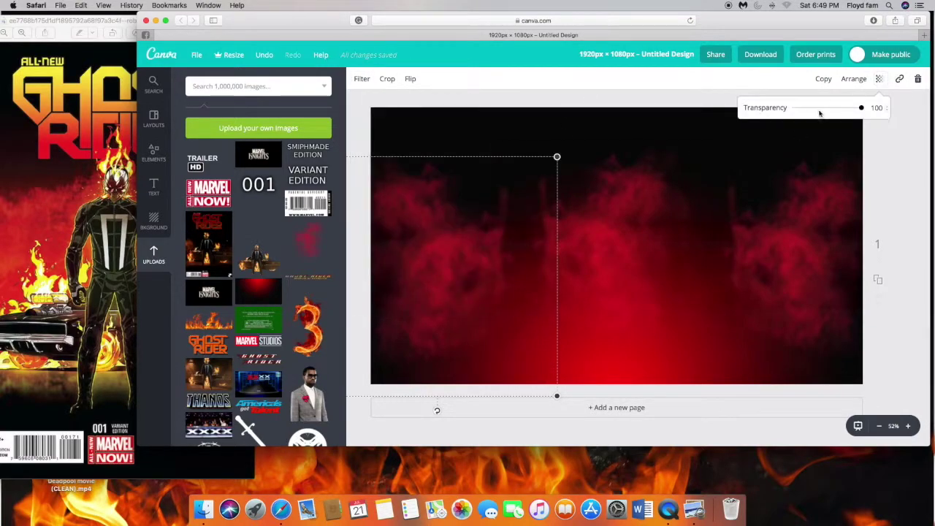
drag(850, 109, 835, 109)
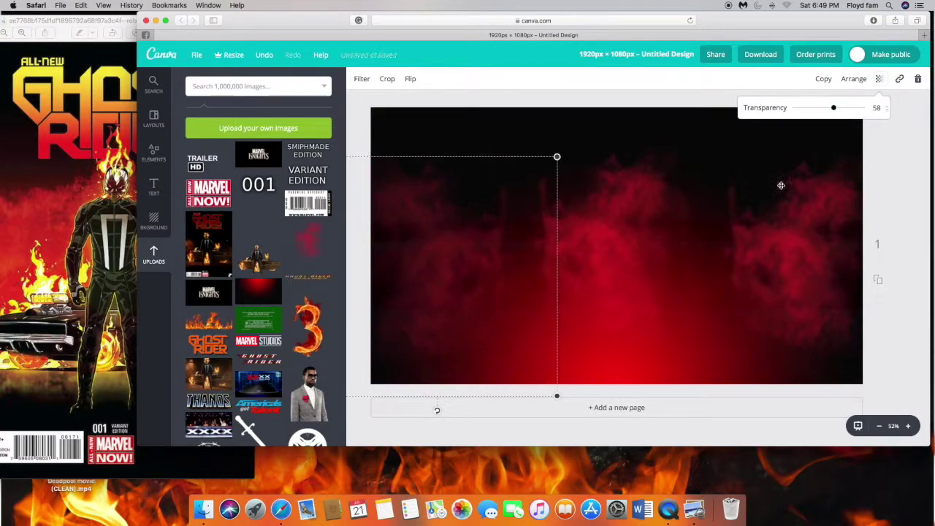
Set the middle smoke image's transparency to 58 and the right smoke image's to 59
click(632, 231)
click(880, 79)
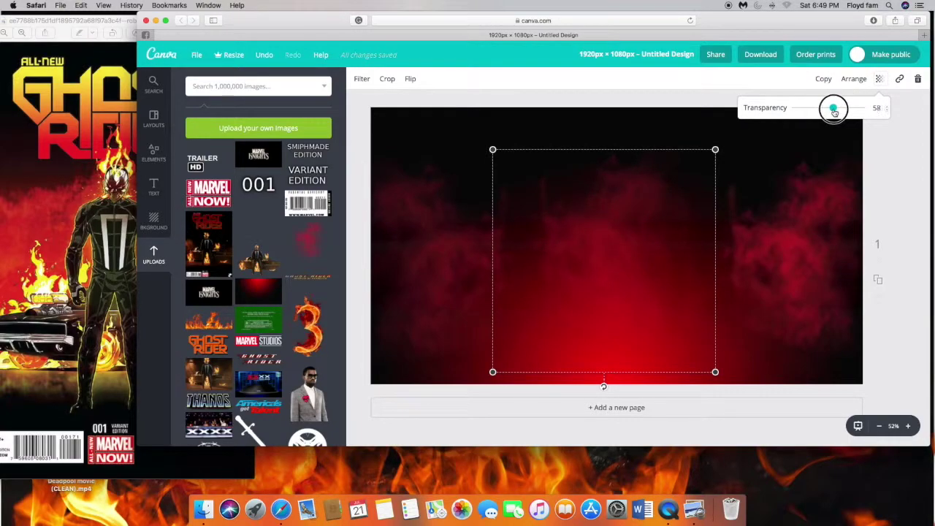
click(818, 231)
click(879, 78)
drag(861, 109, 842, 110)
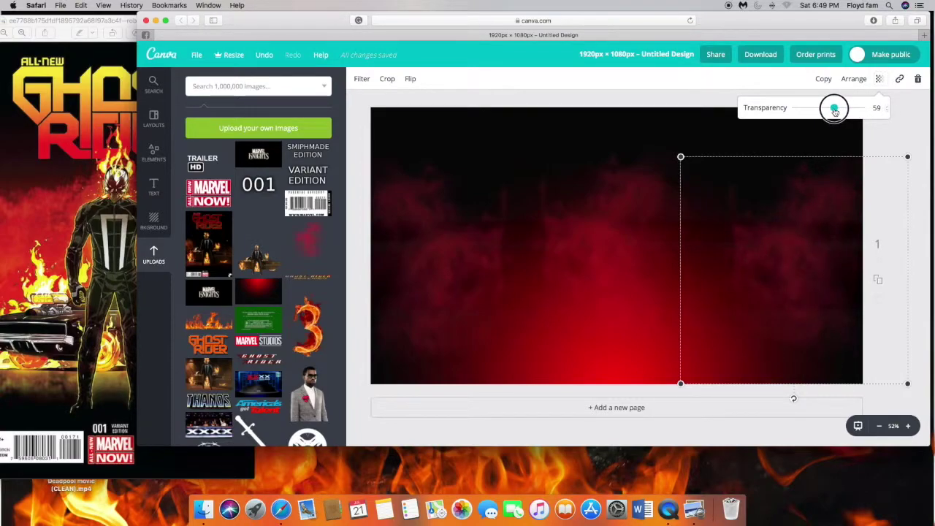
Enlarge the right smoke image and reposition it at the page's right side, aligned with the middle smoke's upper edge
click(791, 237)
drag(681, 157, 655, 130)
drag(791, 223, 789, 237)
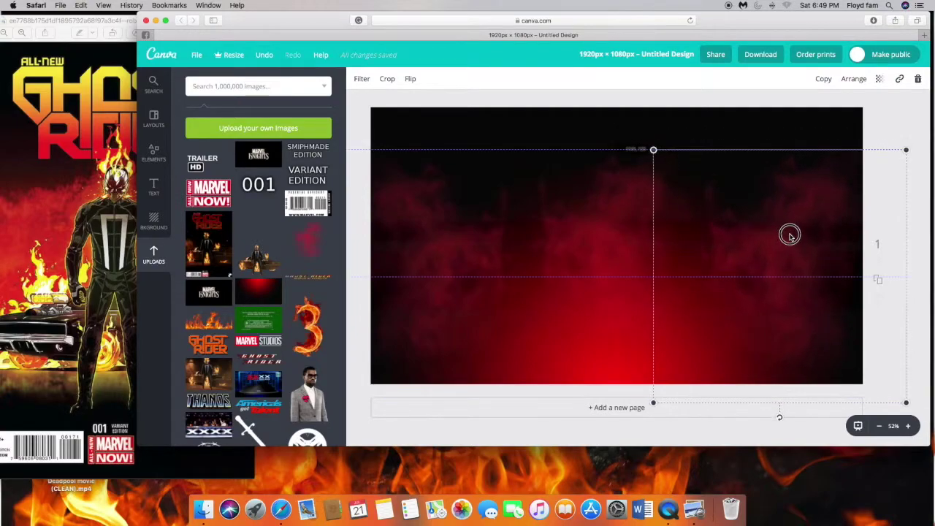
drag(430, 228, 605, 251)
click(528, 129)
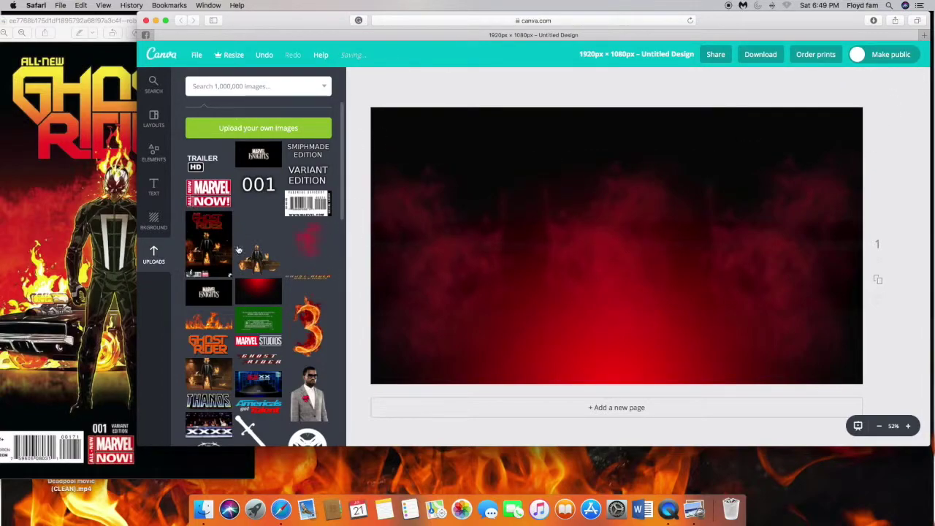
Add the uploaded Ghost Rider figure with the burning car over the background and flip it horizontally
drag(265, 258, 548, 260)
drag(658, 334, 618, 294)
click(410, 78)
click(441, 109)
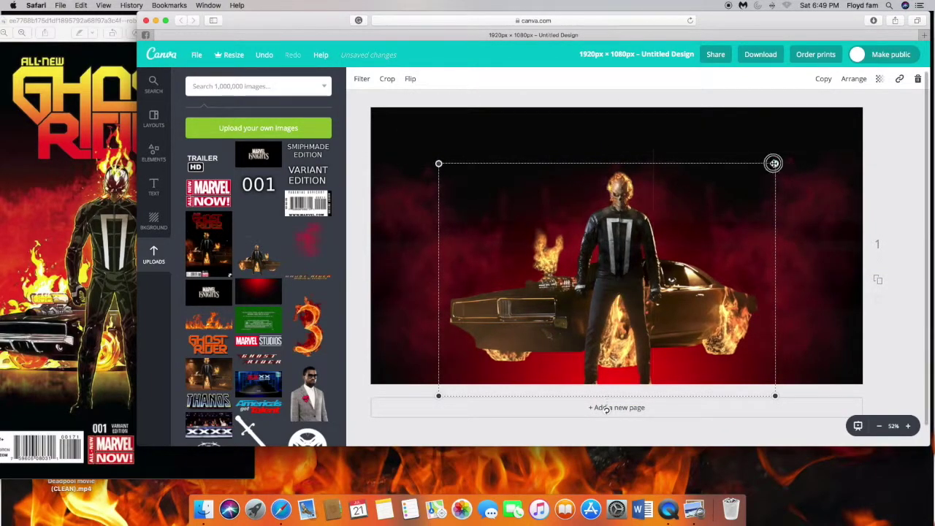
Enlarge the Ghost Rider and car image to nearly page width and centre it, with the feet reaching the page's lower edge
drag(773, 162, 845, 117)
drag(655, 251, 618, 271)
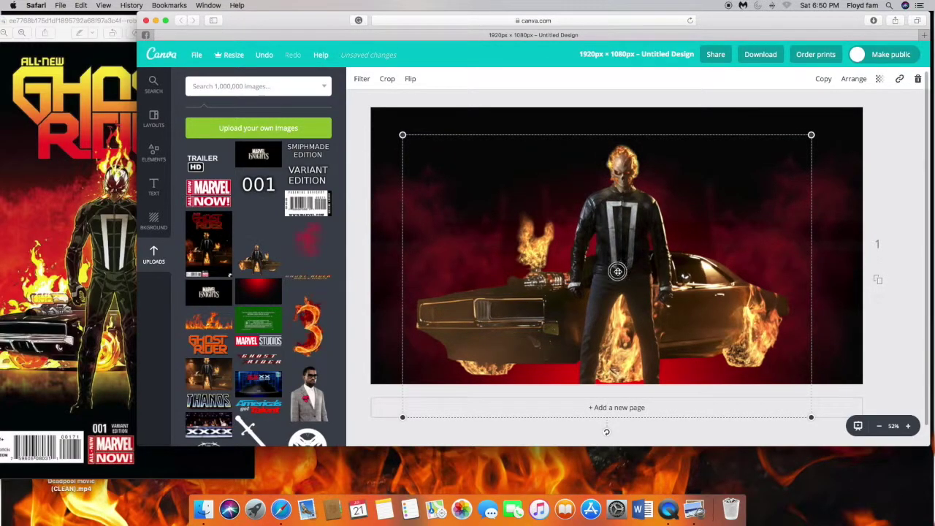
drag(647, 285, 648, 275)
drag(811, 127, 820, 119)
drag(642, 234, 639, 235)
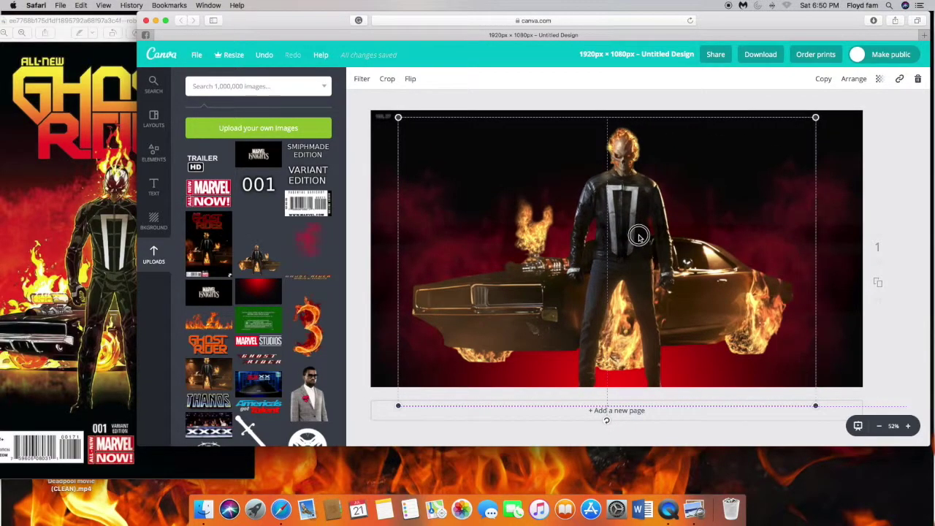
Add a plain square shape to the page and colour it black
scroll(219, 234, down, 5)
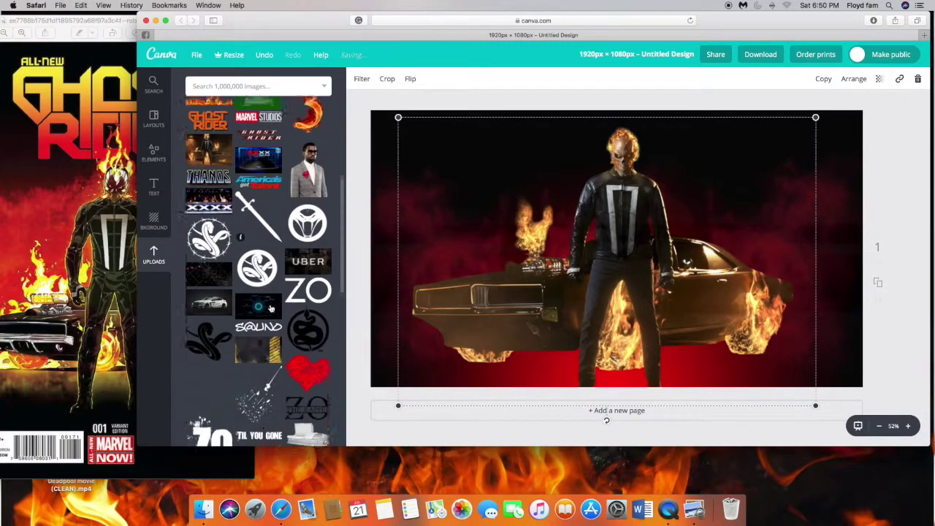
scroll(205, 164, up, 6)
click(153, 152)
click(204, 193)
click(207, 274)
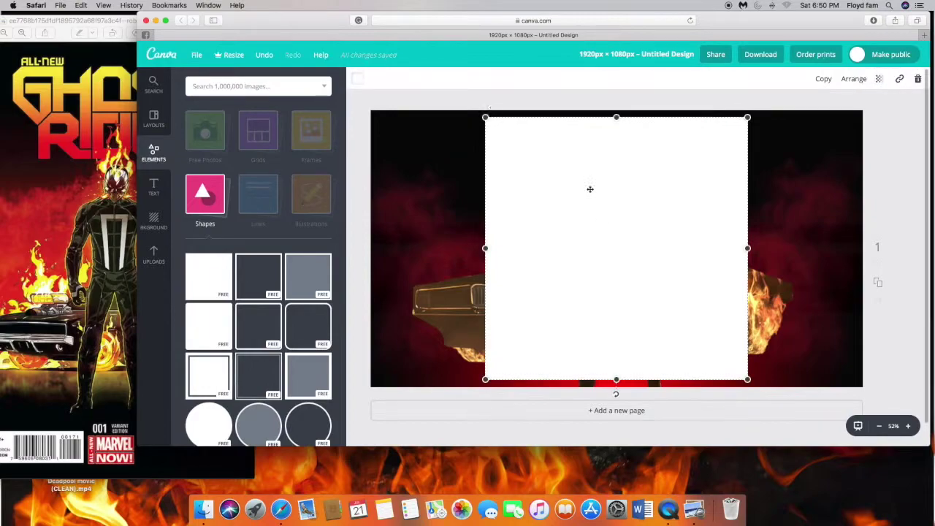
click(357, 78)
click(364, 212)
Enlarge the black square into a band across the page's lower edge and send it behind the Ghost Rider image
drag(598, 178, 493, 418)
drag(634, 360, 764, 436)
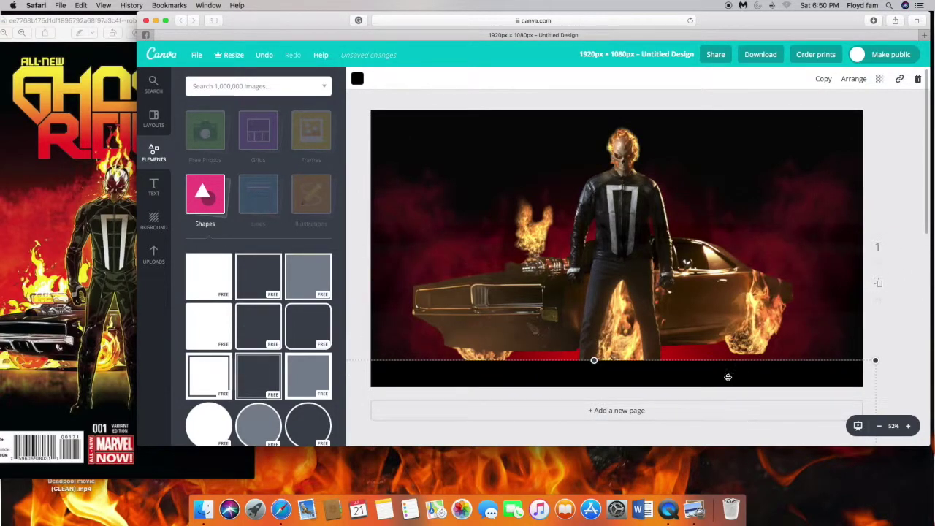
click(853, 79)
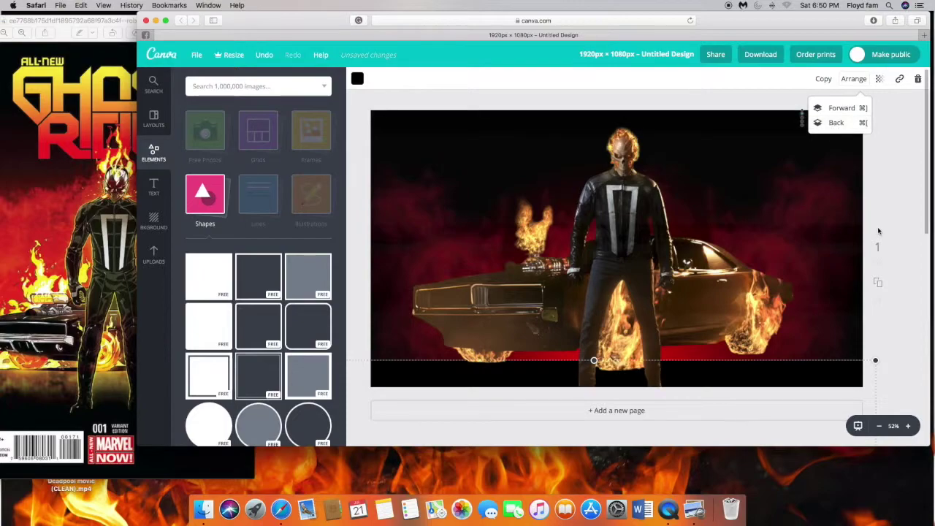
Lower the black band slightly along the page's lower edge
click(446, 370)
drag(392, 369, 392, 371)
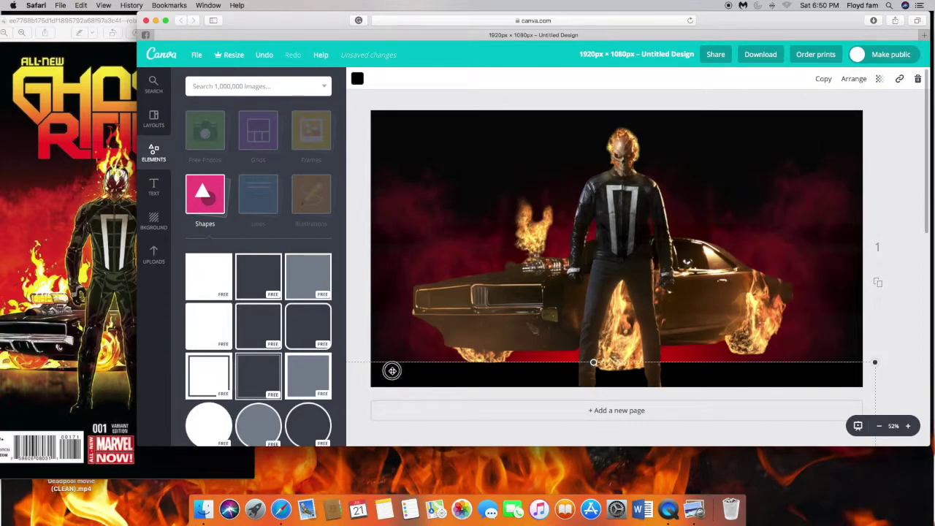
click(761, 375)
click(823, 79)
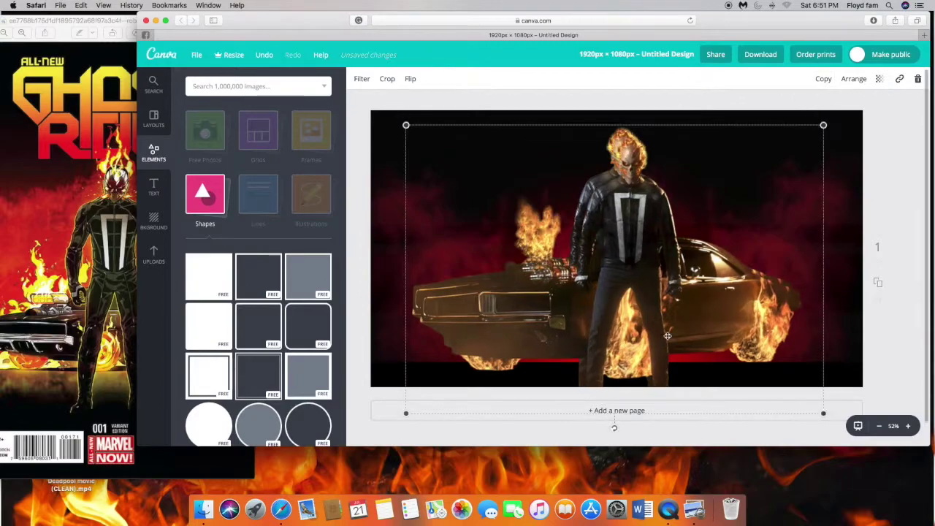
click(918, 78)
Try to lay a slightly tilted copy of the black shape over the figure's feet at the page's lower edge
click(837, 373)
drag(763, 368, 672, 209)
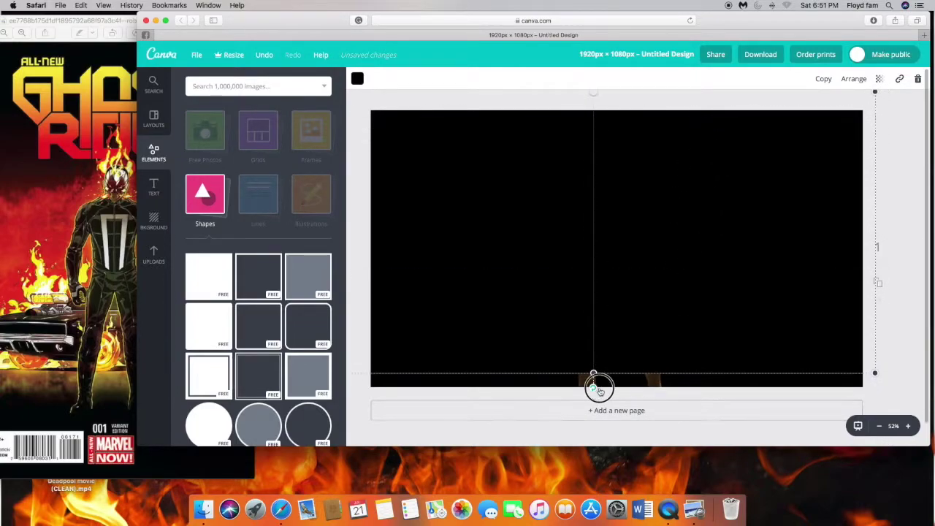
drag(608, 386, 694, 378)
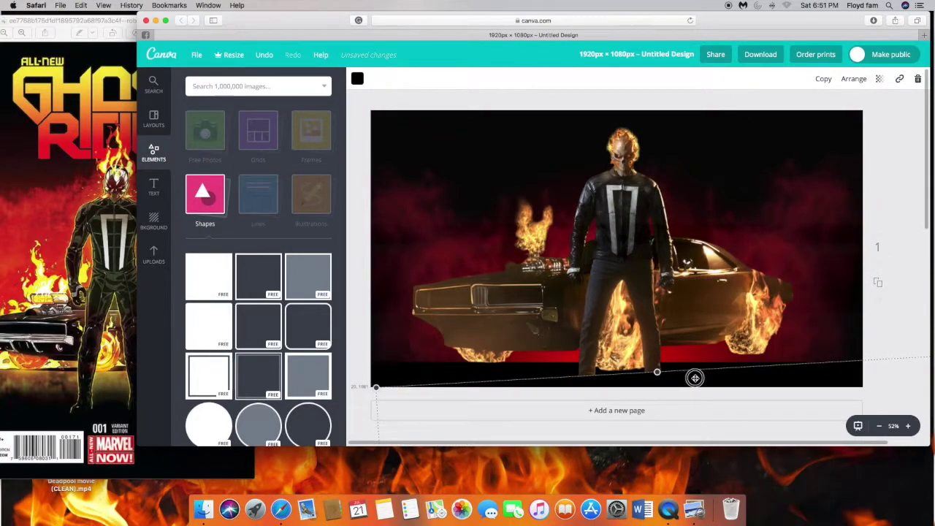
key(Delete)
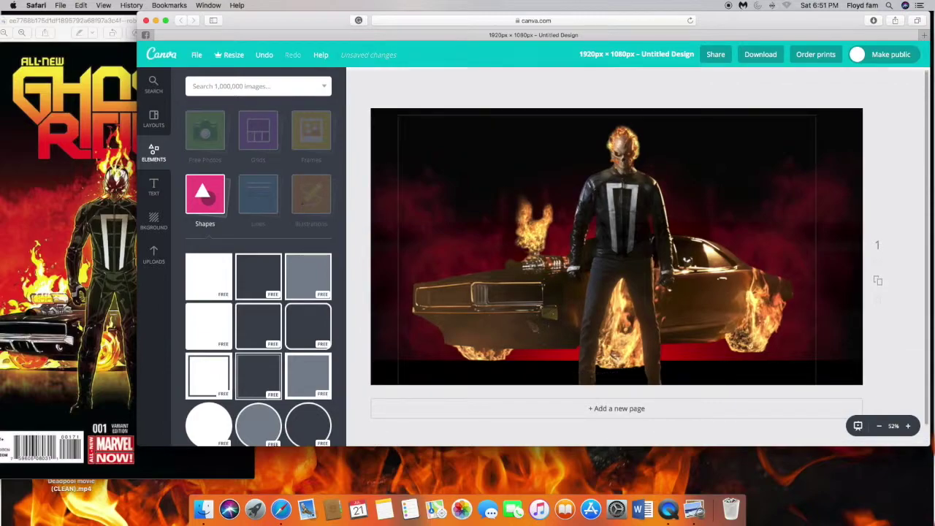
Move the Ghost Rider and car image down slightly so the wheels rest on the black band
drag(438, 358, 449, 385)
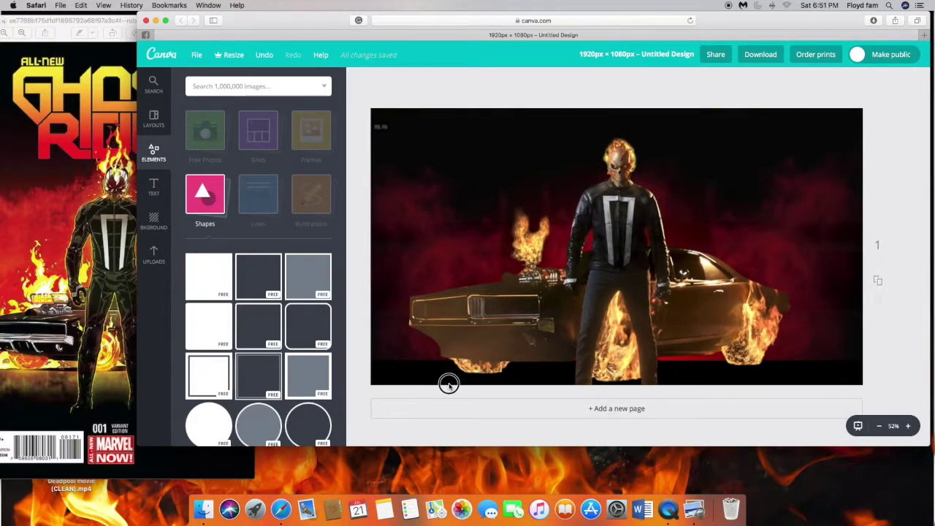
mouse_move(625, 293)
mouse_down()
mouse_move(616, 292)
mouse_move(628, 294)
mouse_up()
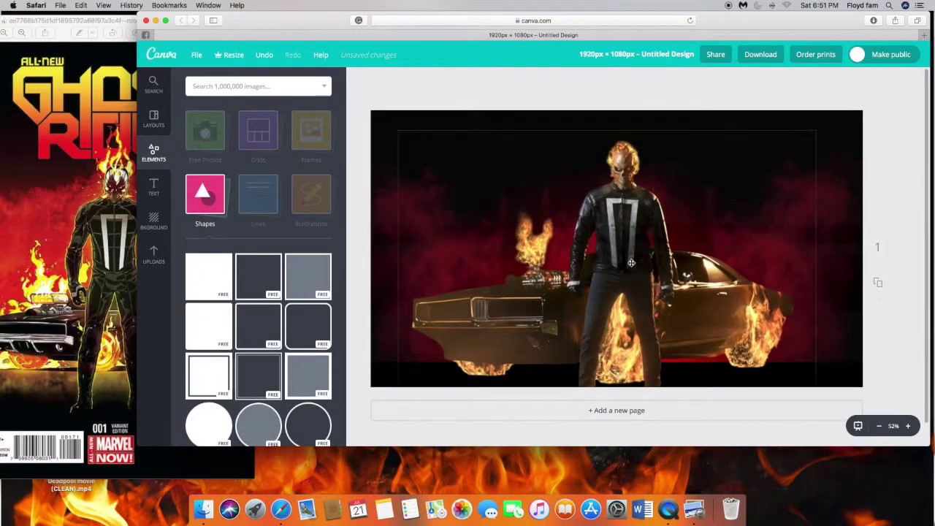
Duplicate the Ghost Rider and car image, flip the copy vertically and place it below the original as a reflection
click(563, 306)
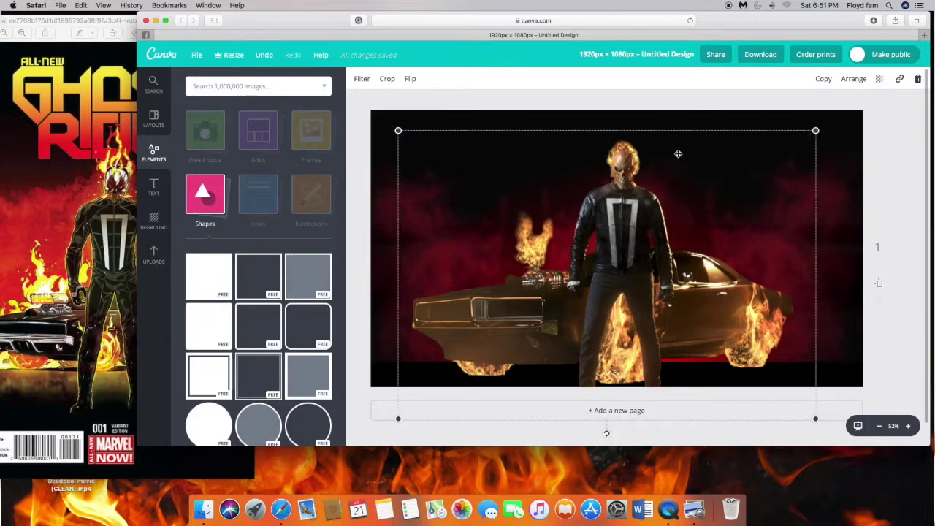
click(410, 78)
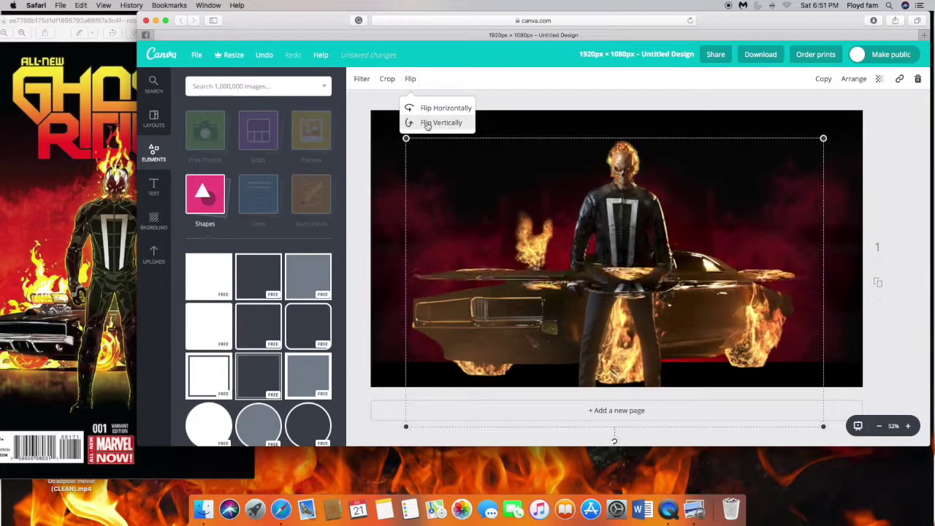
click(430, 123)
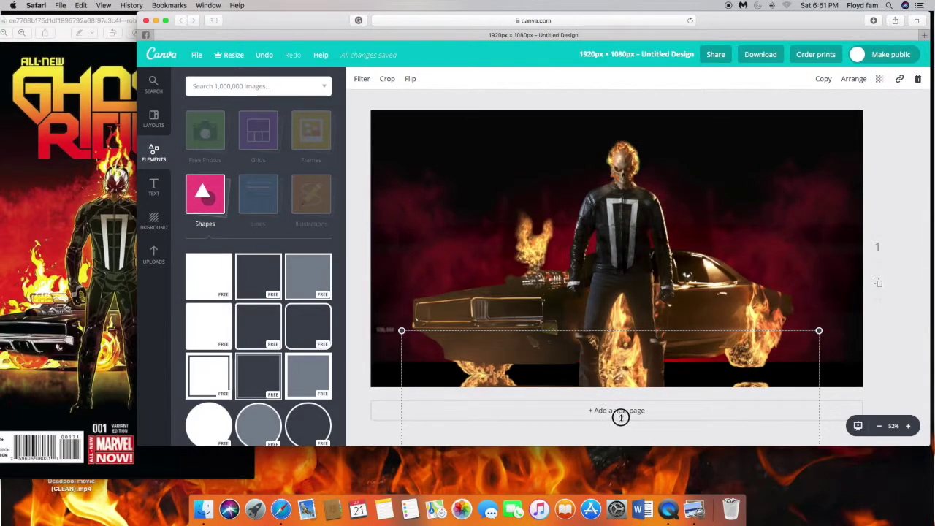
drag(620, 414, 619, 414)
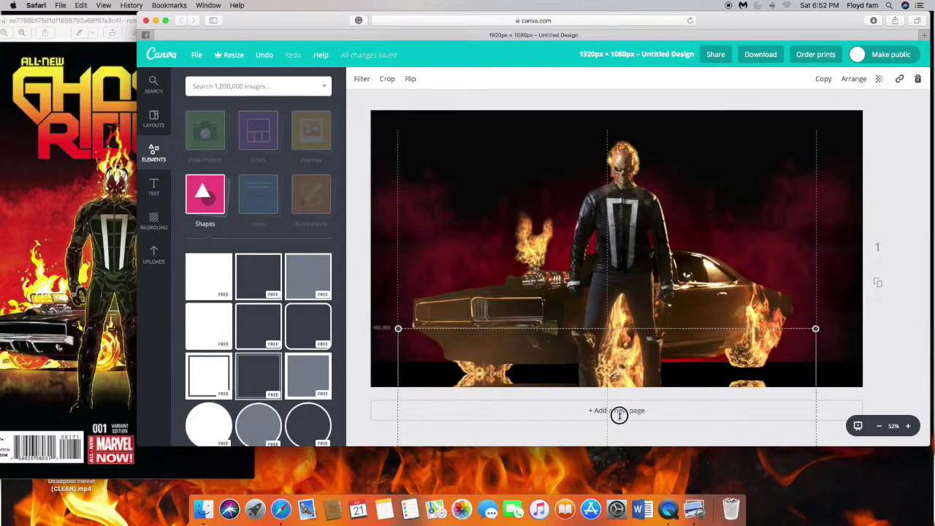
Tilt the flipped copy slightly and reposition it so its wheels mirror the car's wheels
drag(650, 367, 636, 132)
drag(594, 396, 603, 395)
drag(615, 202, 635, 435)
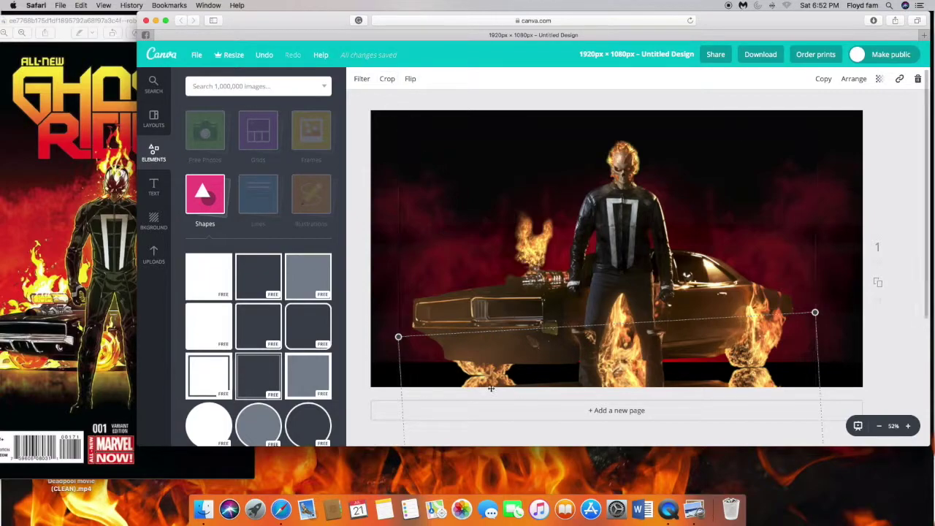
Crop the flipped copy to the front wheel's part and position it directly beneath the car's front wheel
click(387, 79)
mouse_move(443, 365)
mouse_down()
mouse_move(458, 381)
mouse_move(450, 377)
mouse_up()
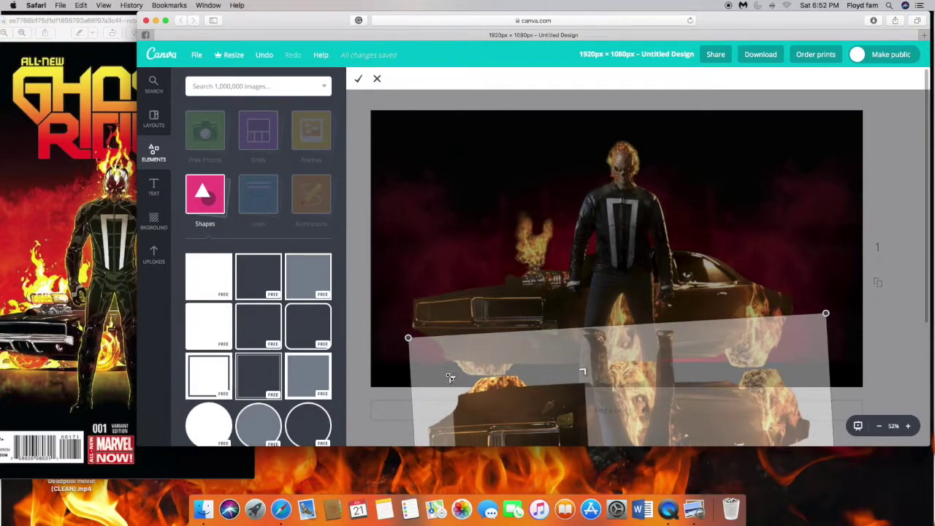
click(358, 81)
drag(495, 378, 490, 382)
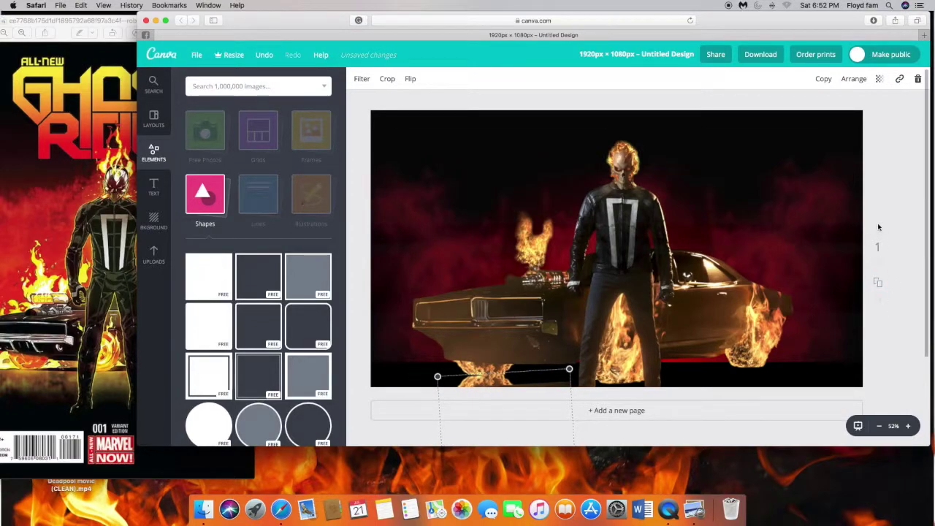
click(530, 93)
Duplicate the front wheel's reflection, place the copy beneath the rear wheel and flip it horizontally
click(484, 382)
drag(500, 374, 759, 382)
click(410, 79)
click(425, 107)
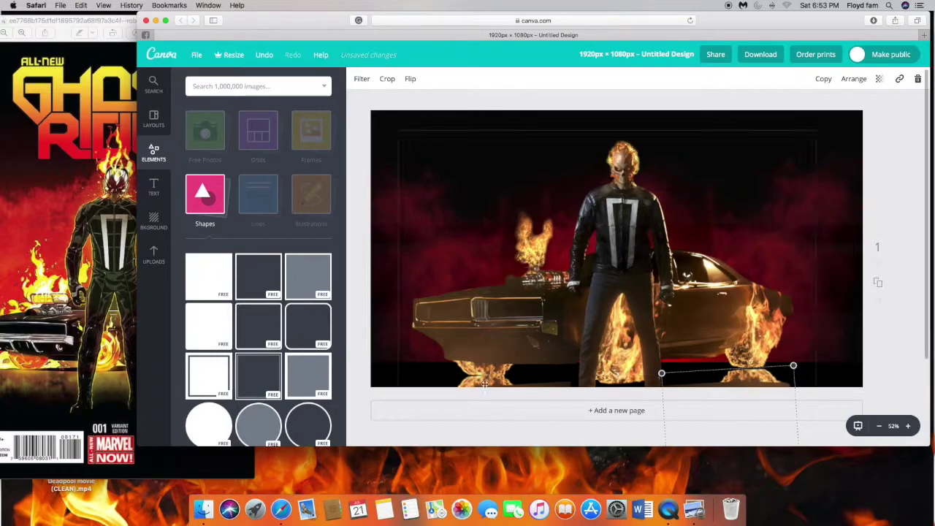
Try to blur the reflection beneath the car's rear wheel with the advanced filter options
click(362, 78)
click(409, 190)
drag(473, 231, 483, 232)
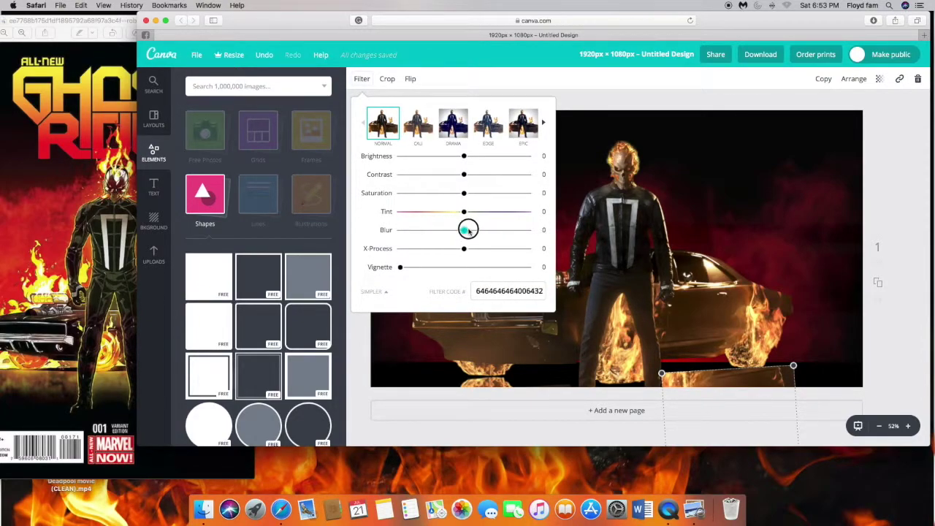
click(785, 378)
click(765, 377)
click(749, 375)
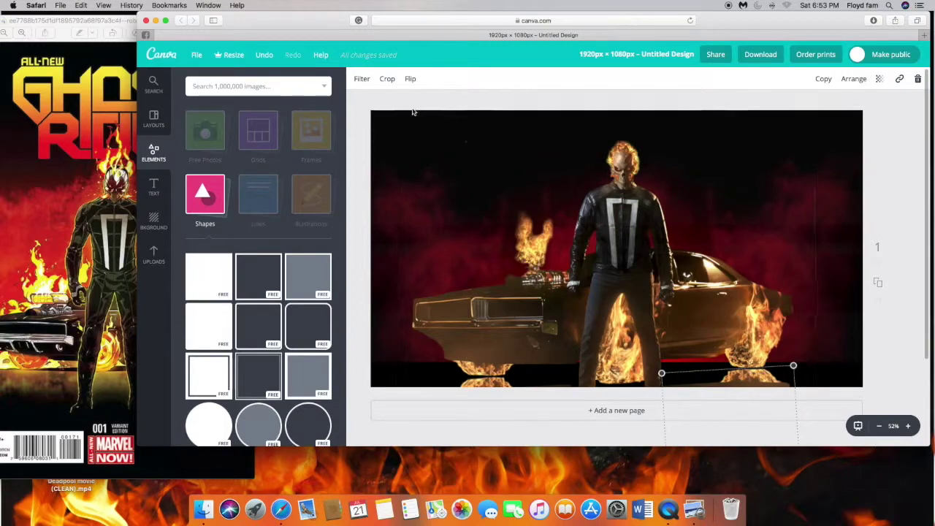
click(361, 78)
click(409, 191)
click(472, 231)
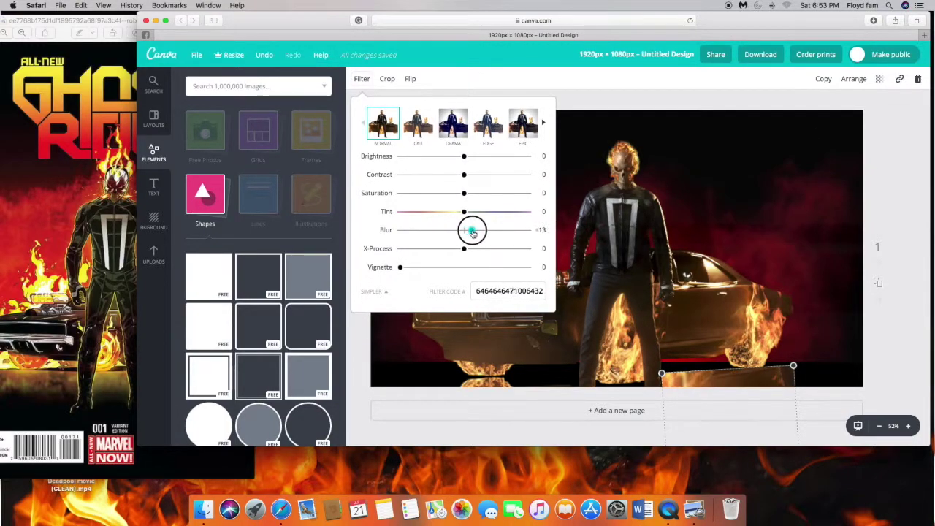
click(815, 340)
click(736, 380)
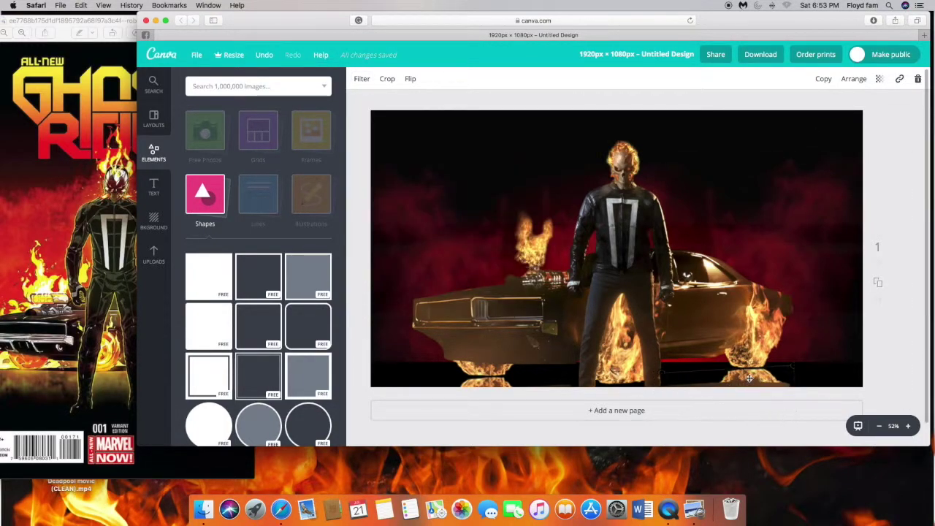
Set the blur of the rear wheel's reflection to +53
click(392, 82)
click(377, 80)
click(363, 78)
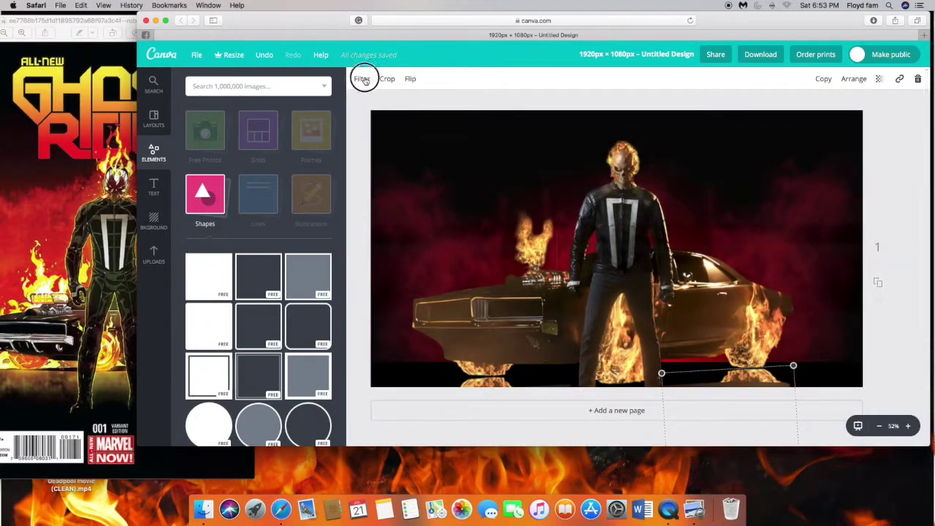
click(415, 192)
drag(466, 233, 469, 233)
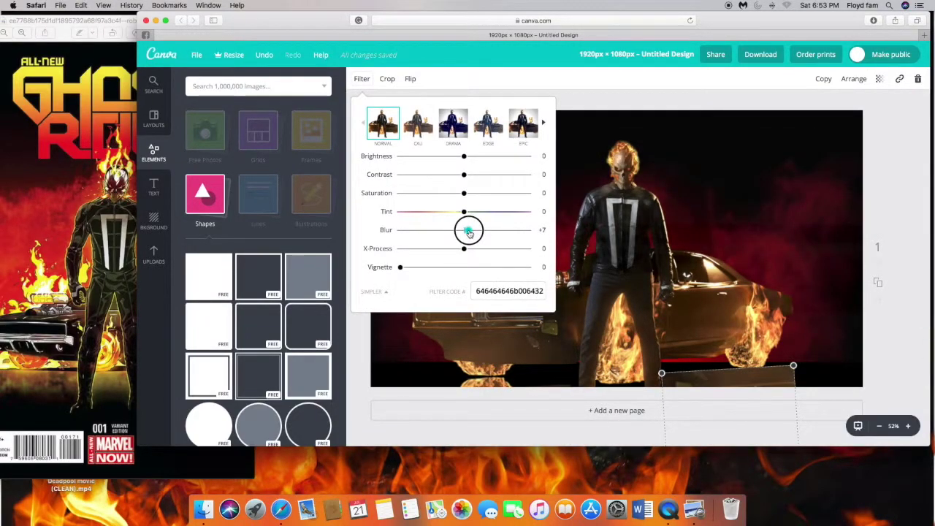
click(788, 362)
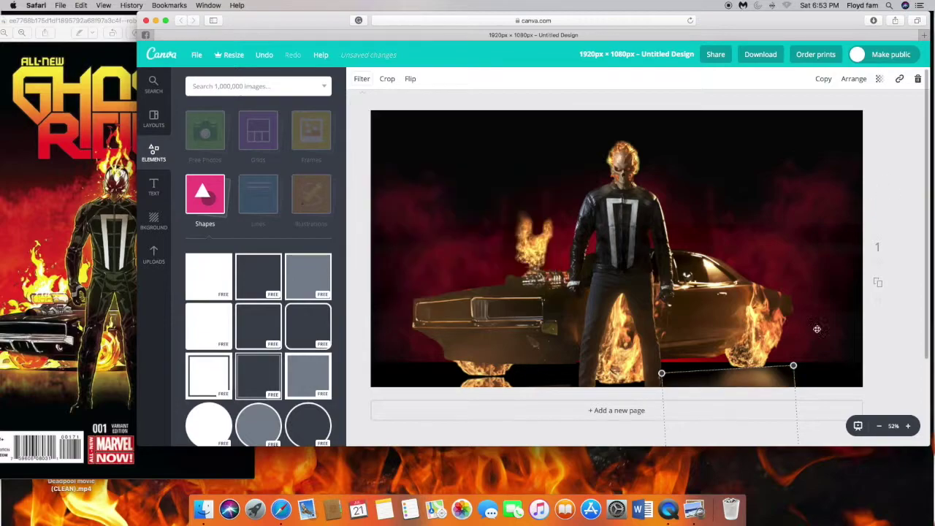
Set the transparency of the rear wheel's reflection to 84
click(742, 380)
click(879, 78)
drag(863, 108, 850, 107)
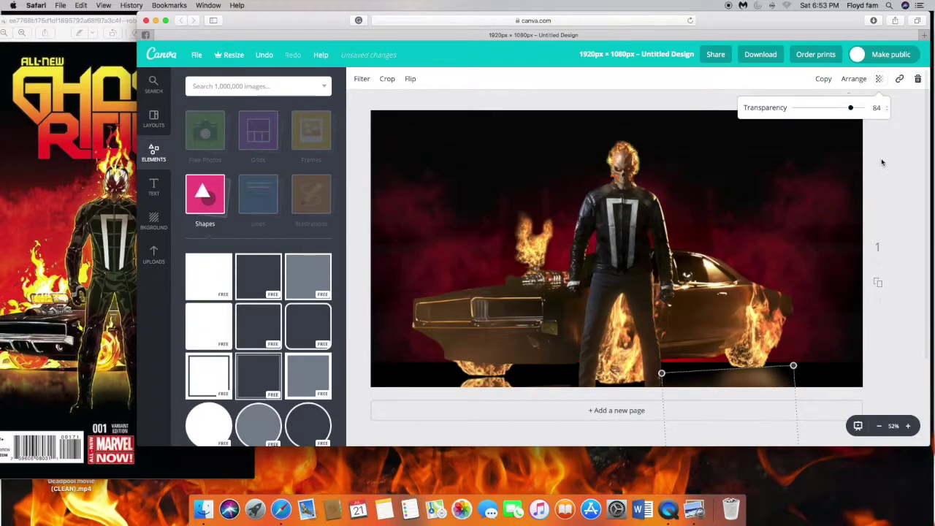
click(890, 168)
Set the blur of the front wheel's reflection to +53, matching the rear wheel's reflection
click(773, 393)
click(492, 384)
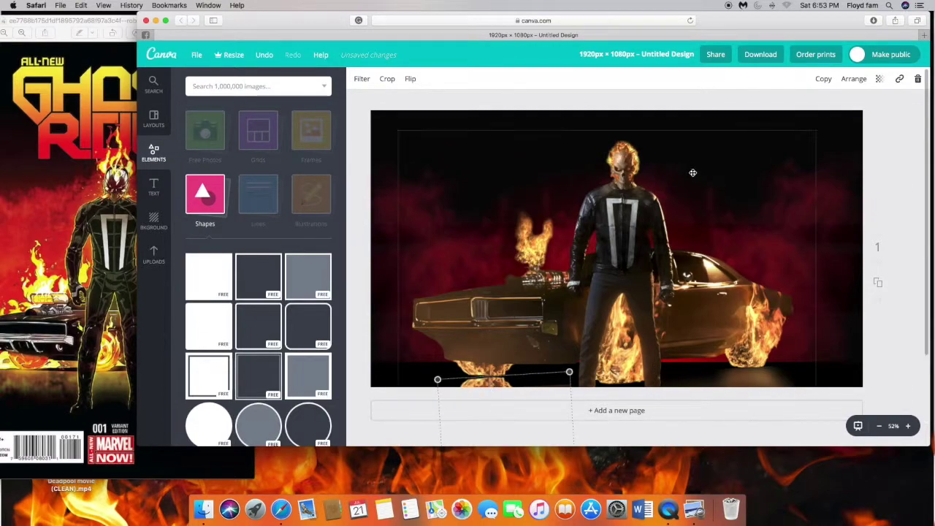
click(746, 376)
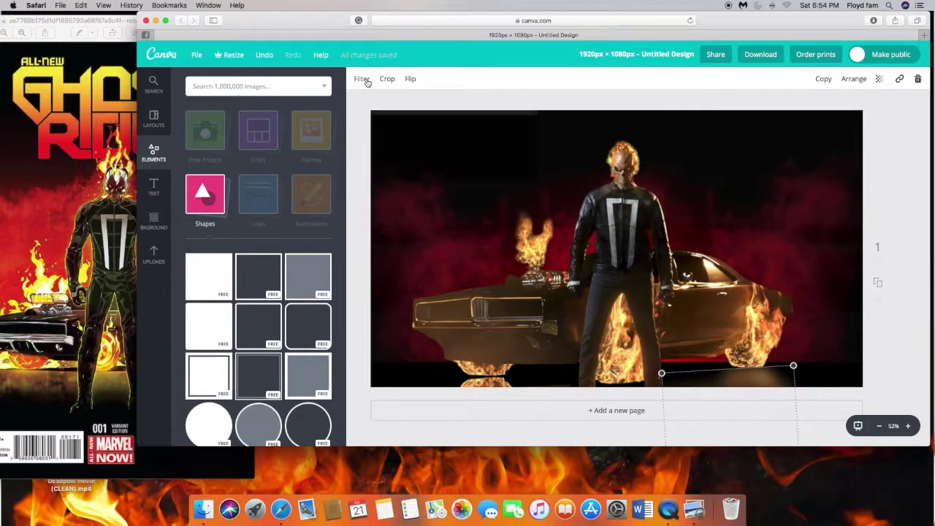
click(363, 79)
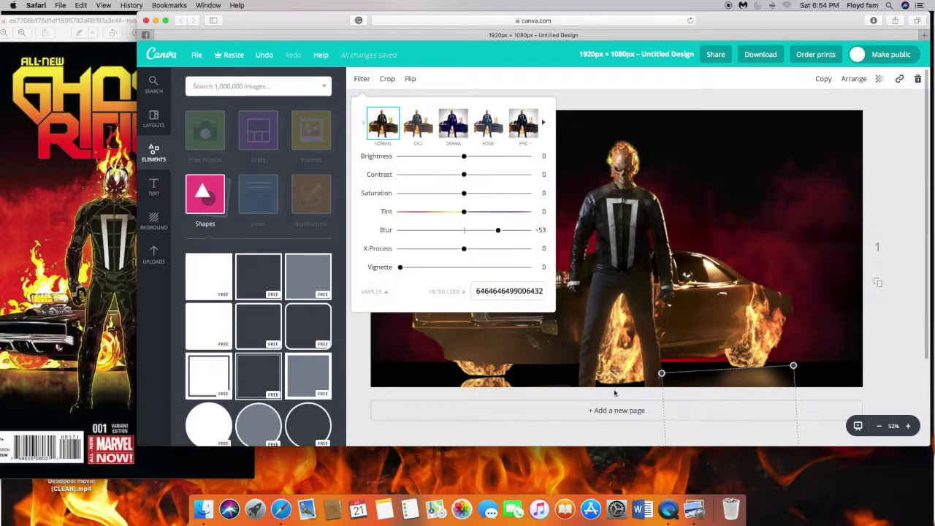
click(486, 386)
click(362, 78)
click(413, 193)
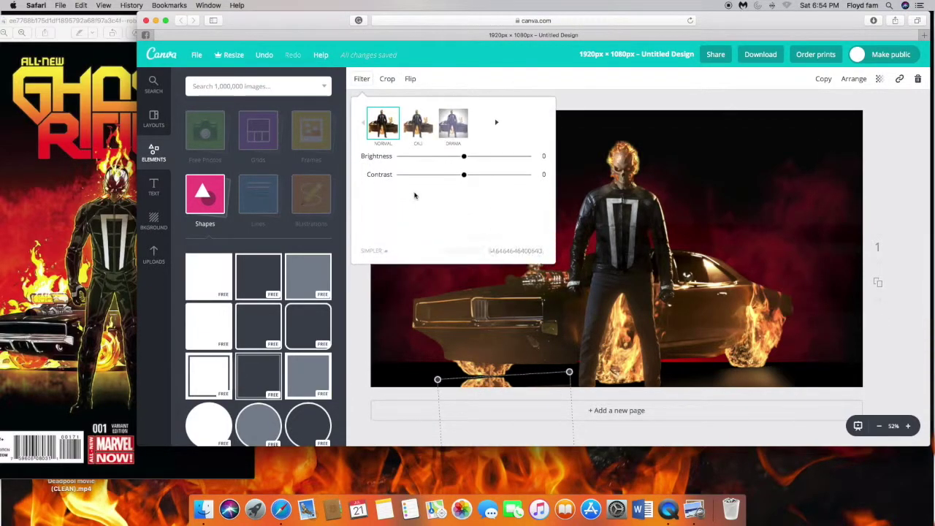
drag(463, 233, 477, 231)
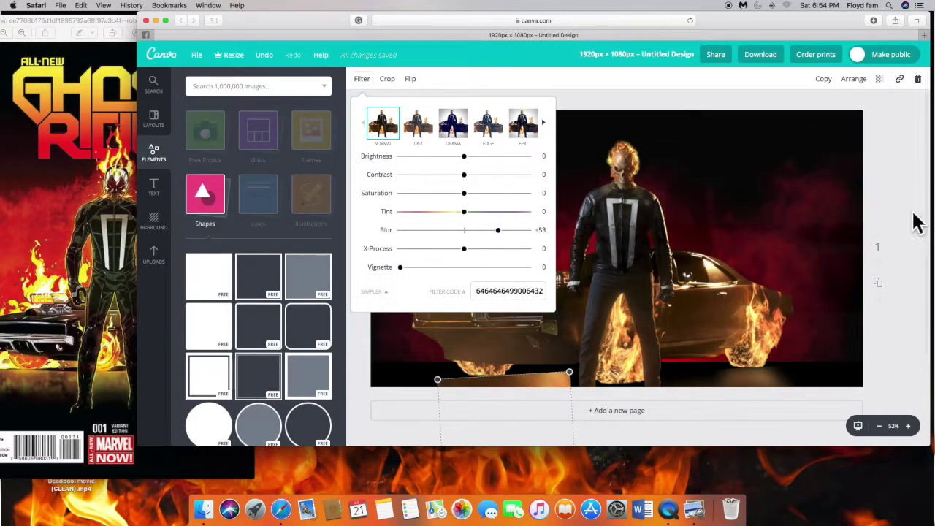
click(880, 210)
click(662, 99)
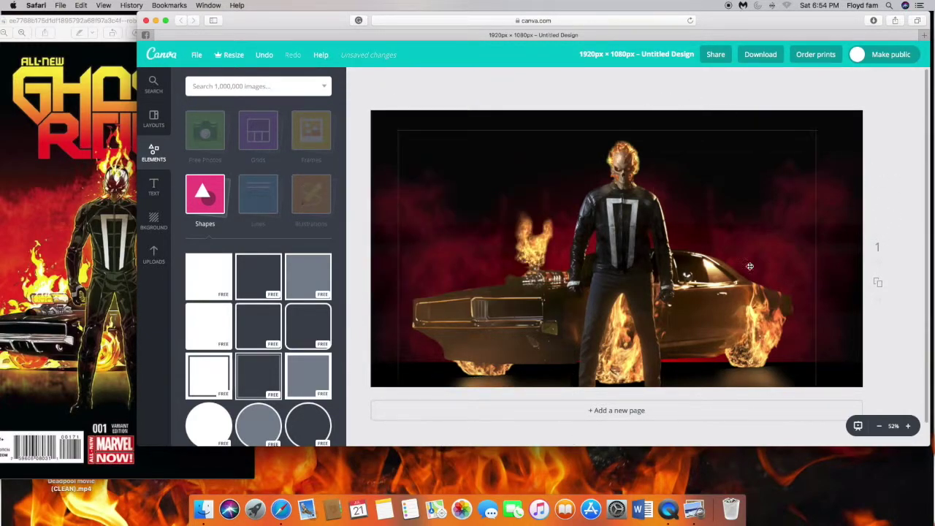
Duplicate the rear wheel's blurred reflection and place the copy beneath the Ghost Rider's feet
click(752, 378)
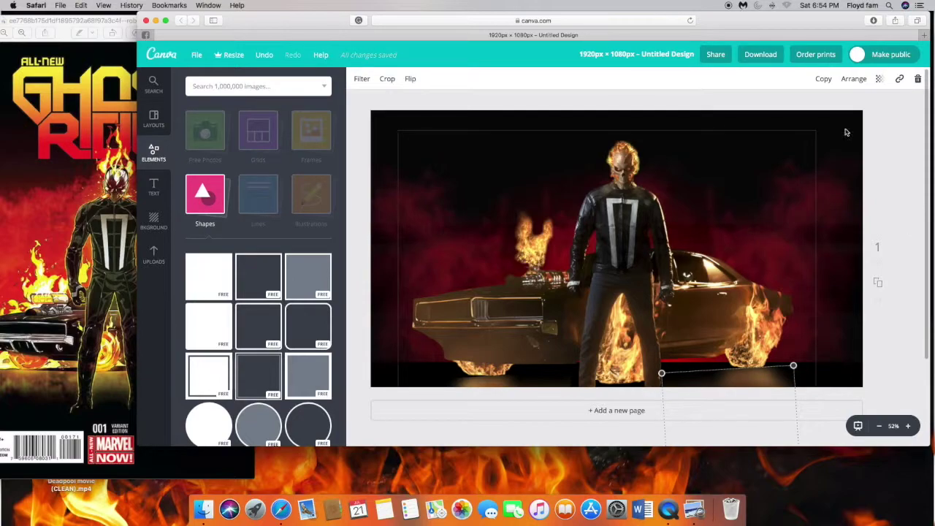
drag(754, 379, 619, 388)
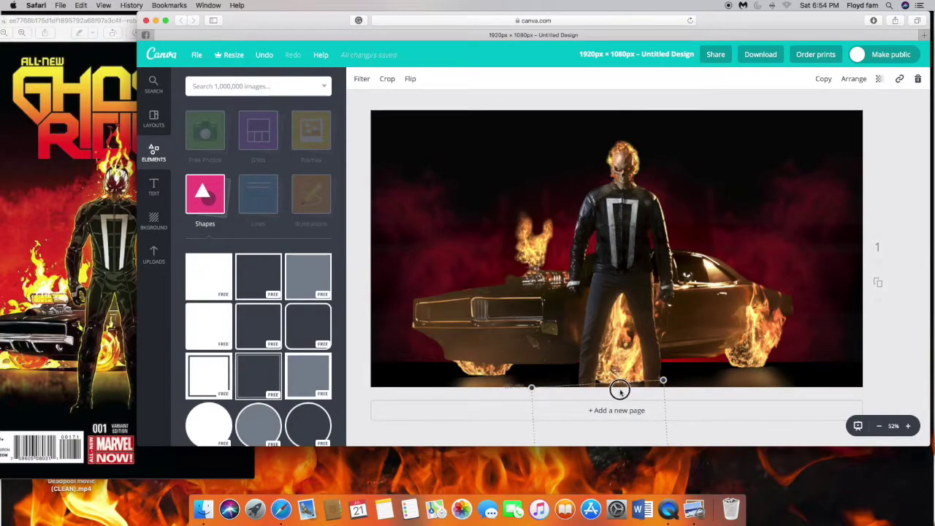
click(890, 318)
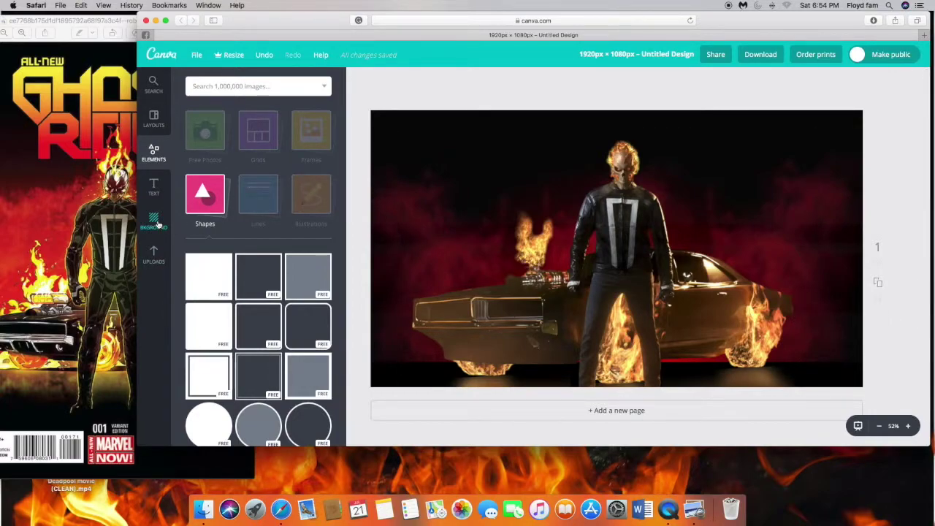
Add the uploaded orange Ghost Rider logo at the page's upper centre and send it behind the Ghost Rider figure
click(153, 256)
scroll(259, 292, down, 10)
drag(259, 292, 618, 141)
mouse_move(673, 175)
mouse_down()
mouse_move(720, 226)
mouse_move(660, 165)
mouse_move(668, 172)
mouse_up()
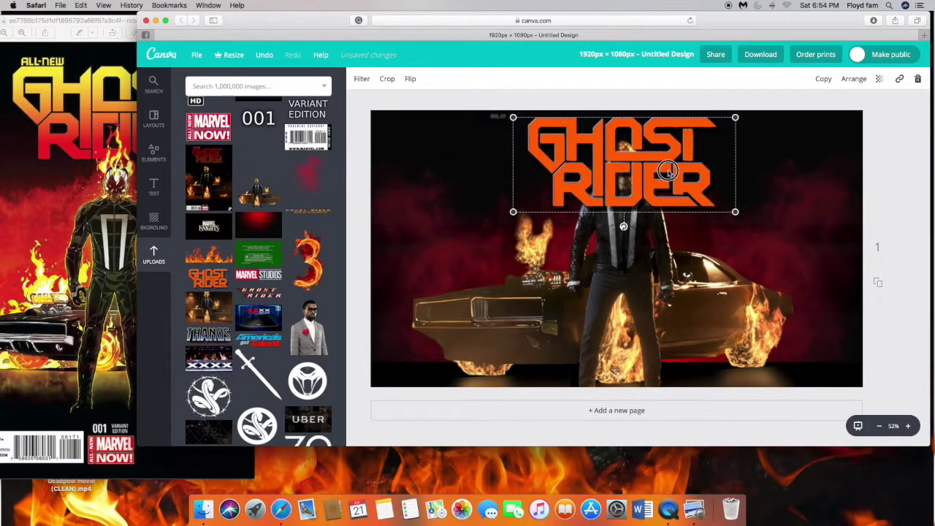
click(854, 78)
click(836, 122)
click(888, 177)
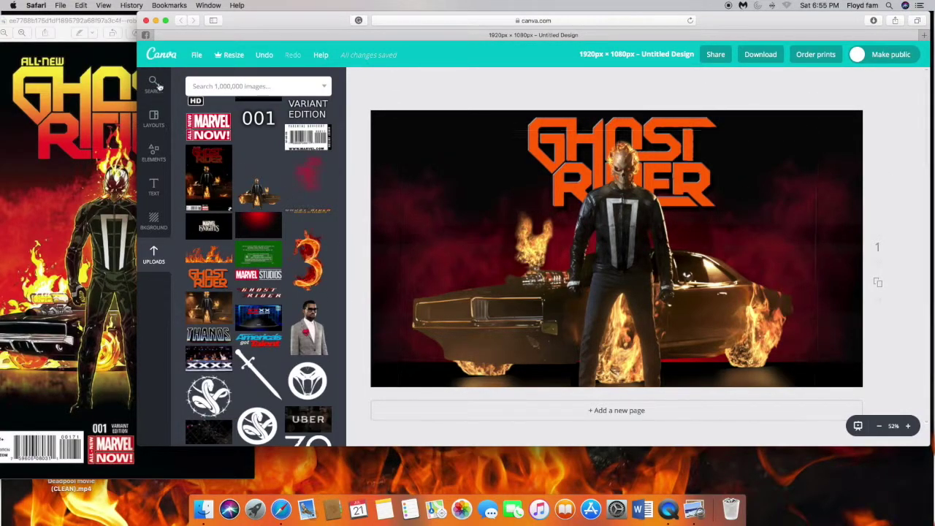
Switch to the reference cover in Preview, move its window fully into view, and return to the Canva design
click(63, 21)
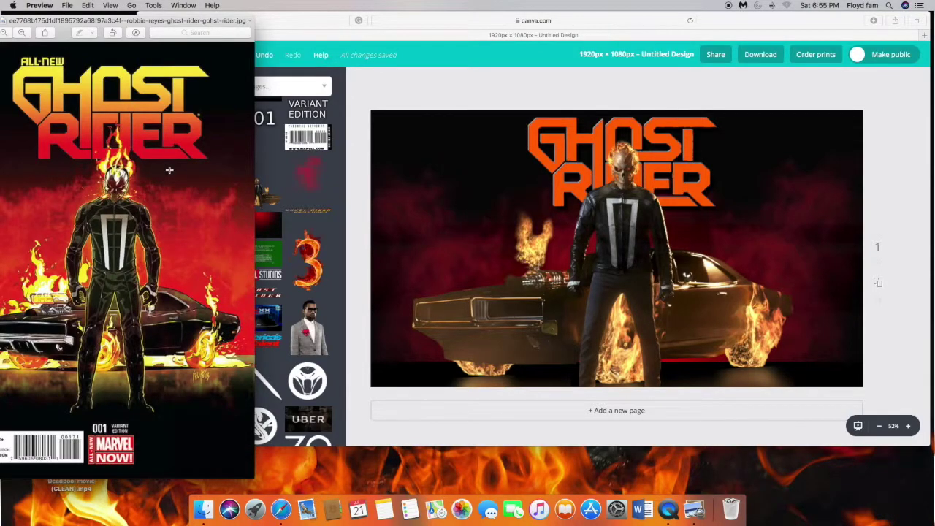
drag(131, 21, 211, 22)
click(467, 377)
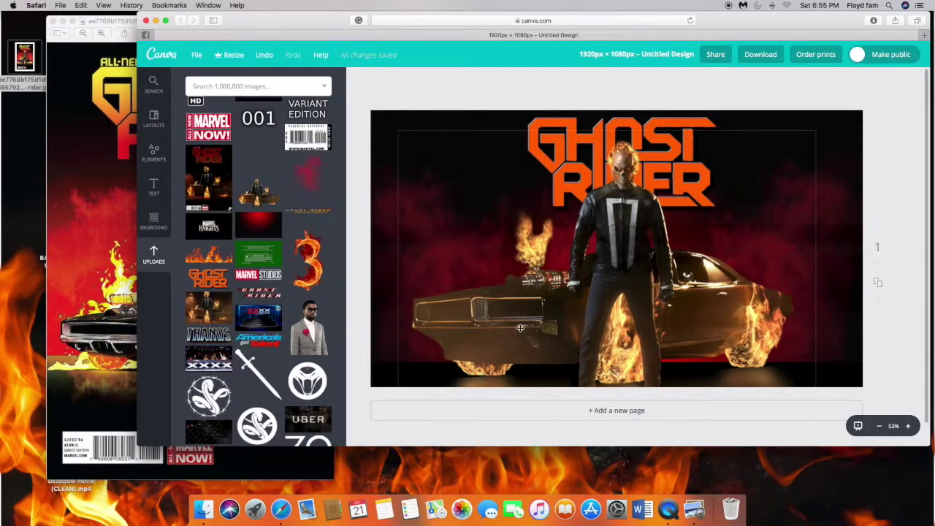
Set the contrast of the Ghost Rider and car image to +31 and its brightness to -19
click(468, 376)
click(361, 78)
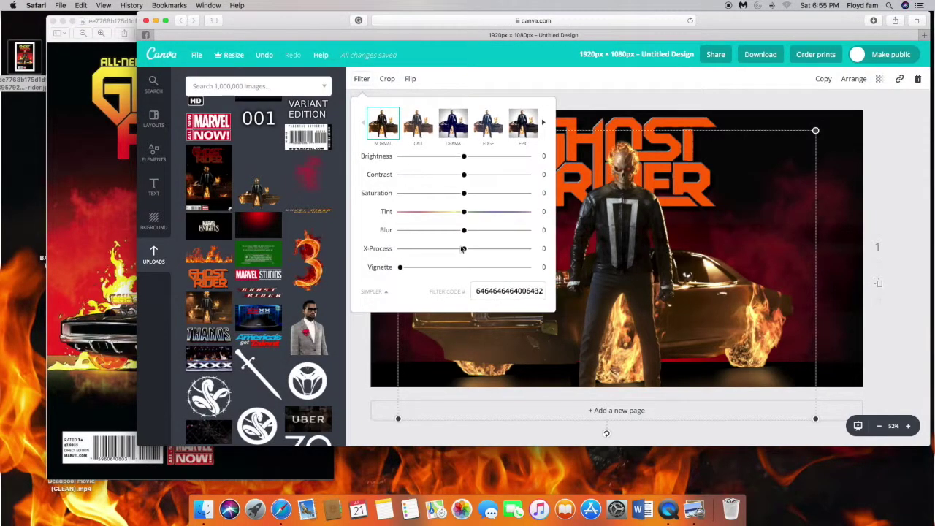
drag(462, 176, 452, 157)
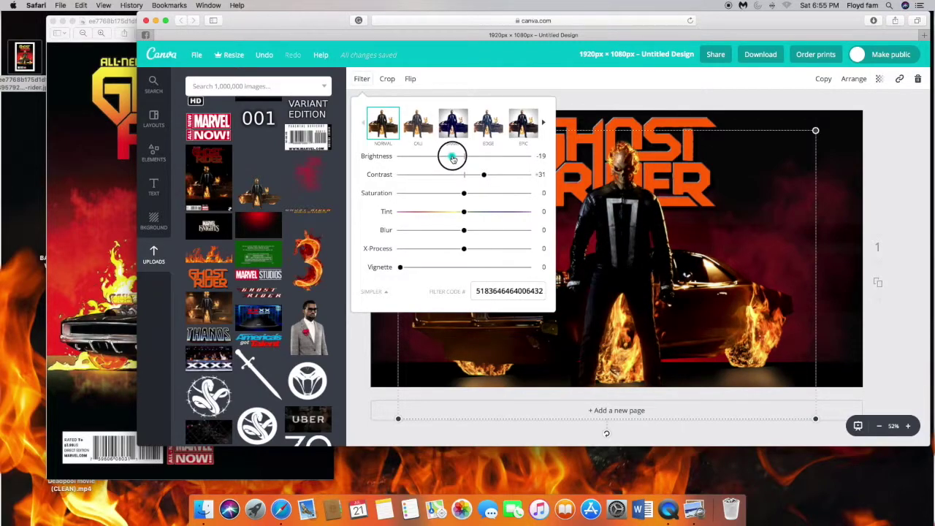
click(614, 97)
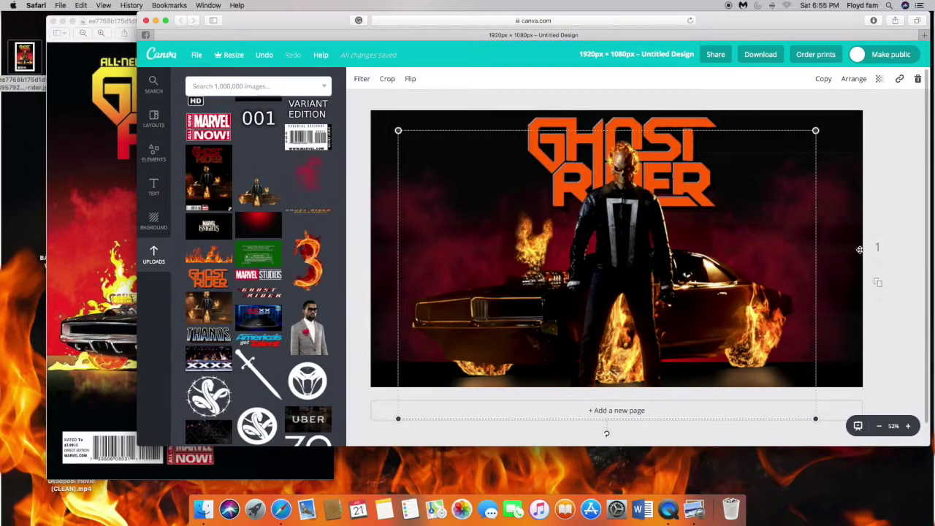
click(879, 215)
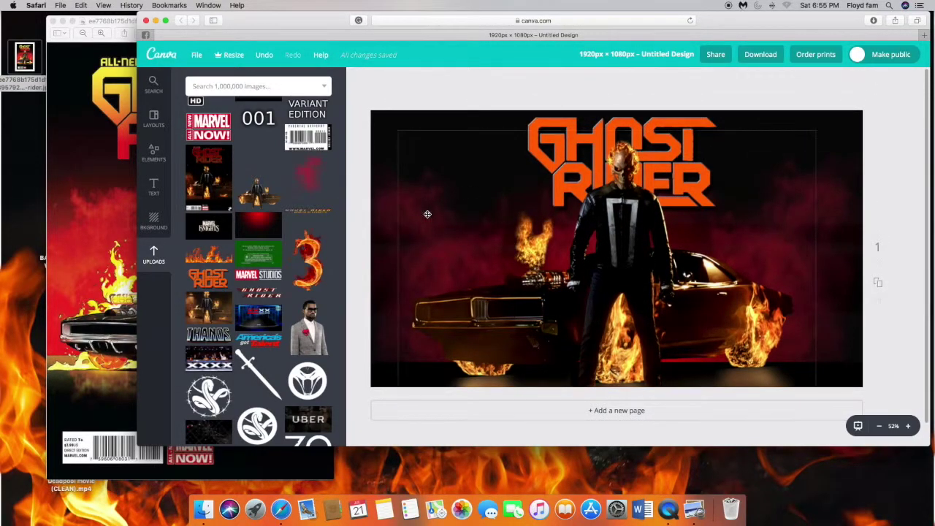
Check the reference cover, then add the uploaded flames along the page's lower edge and duplicate them twice to span its full width
click(94, 26)
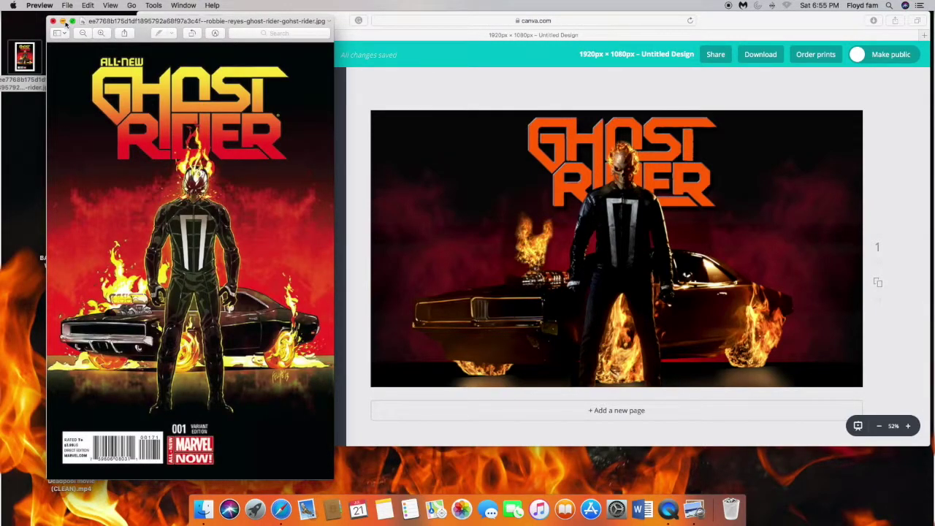
click(691, 43)
drag(234, 248, 886, 361)
click(824, 79)
click(824, 79)
mouse_move(808, 372)
mouse_down()
mouse_move(818, 371)
mouse_move(808, 372)
mouse_up()
click(879, 239)
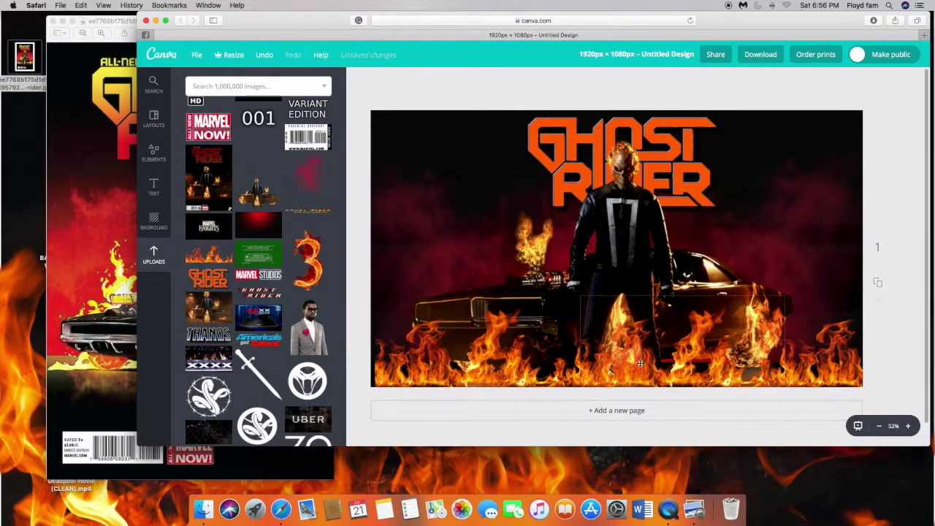
Make all three flame images semi-transparent, setting the right one's transparency to 76 and the middle one's to 67
click(500, 365)
click(878, 78)
drag(871, 108, 840, 111)
drag(476, 413, 885, 414)
click(879, 78)
drag(855, 108, 847, 110)
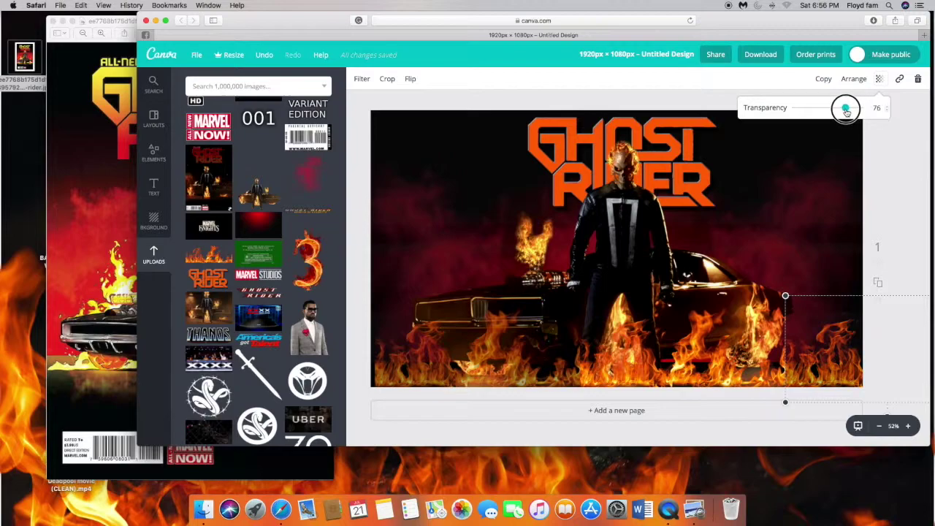
drag(887, 414, 682, 415)
click(879, 78)
mouse_move(839, 109)
mouse_down()
mouse_move(850, 109)
mouse_move(839, 110)
mouse_up()
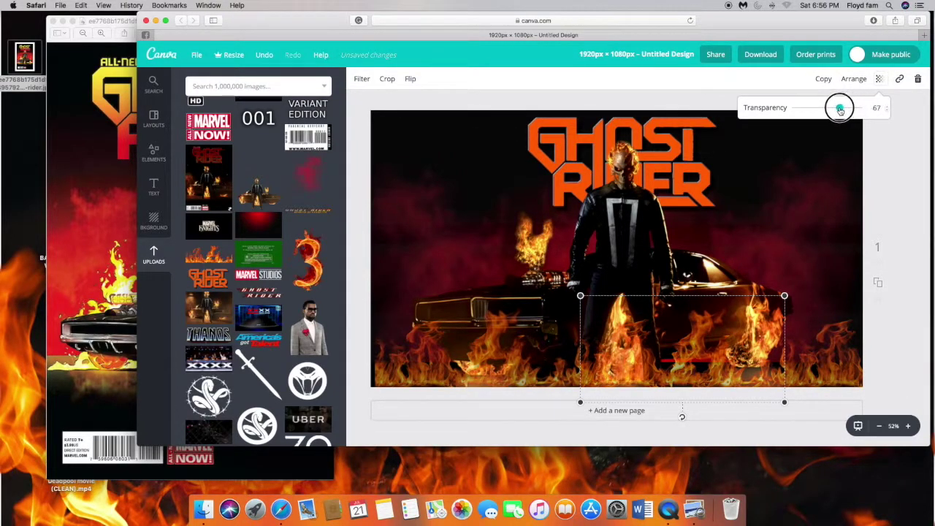
click(879, 123)
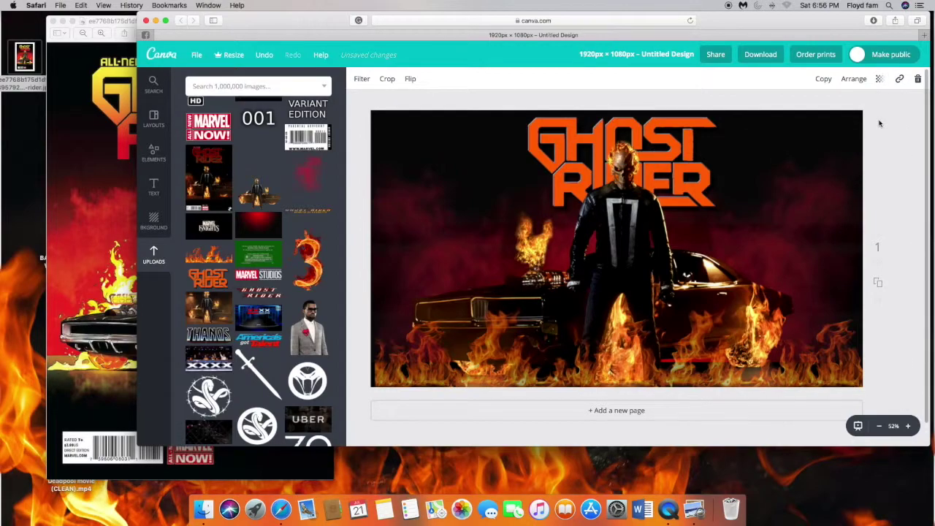
Add the uploaded barcode in the page's lower left corner and place a scaled-down All-New Marvel Now! logo beside it
scroll(297, 315, up, 4)
drag(296, 316, 418, 387)
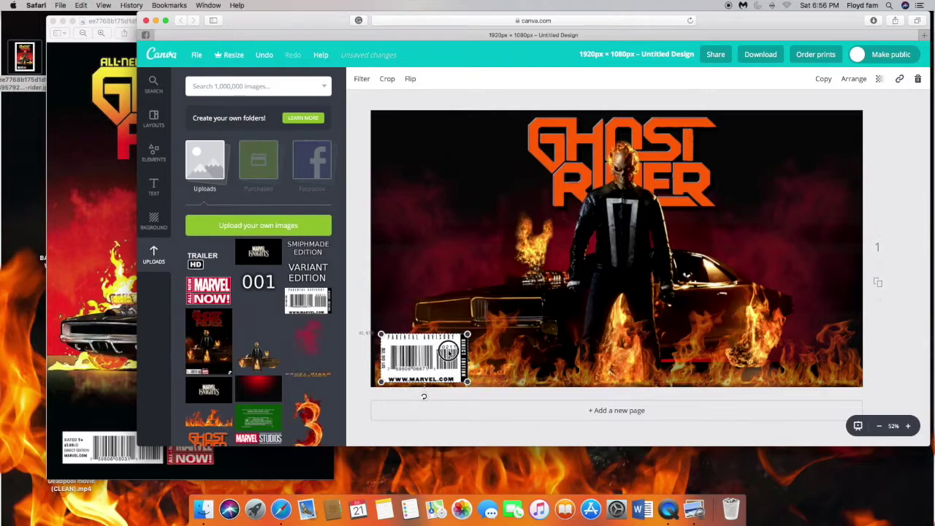
drag(209, 290, 581, 368)
drag(622, 392, 534, 336)
drag(494, 313, 496, 357)
click(370, 227)
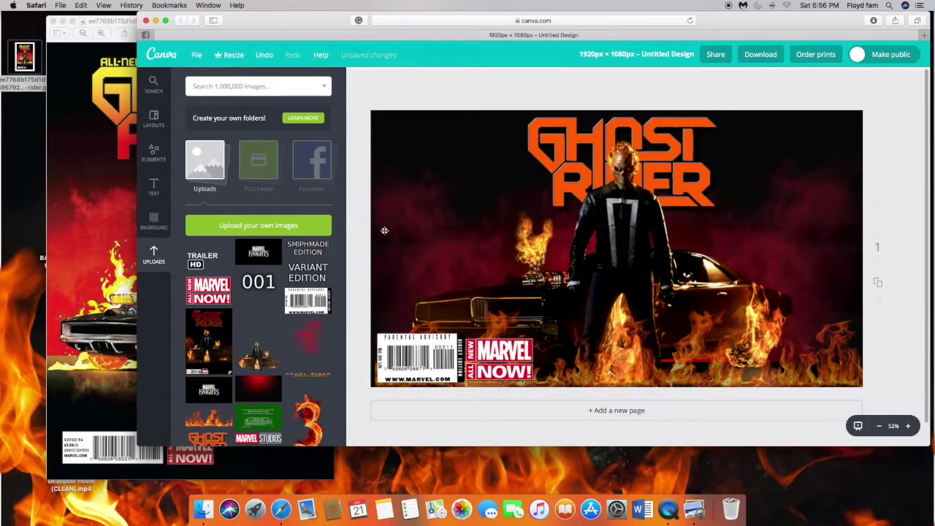
Add the uploaded 001 and Smiphmade Edition labels side by side above the Marvel Now! logo, scaling down the edition label
drag(270, 289, 490, 328)
drag(308, 247, 545, 330)
drag(608, 353, 538, 324)
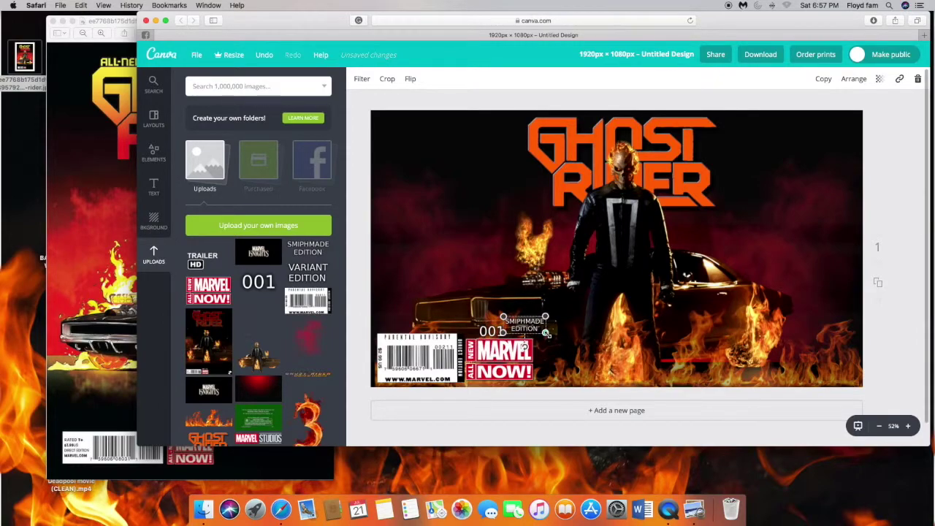
click(673, 297)
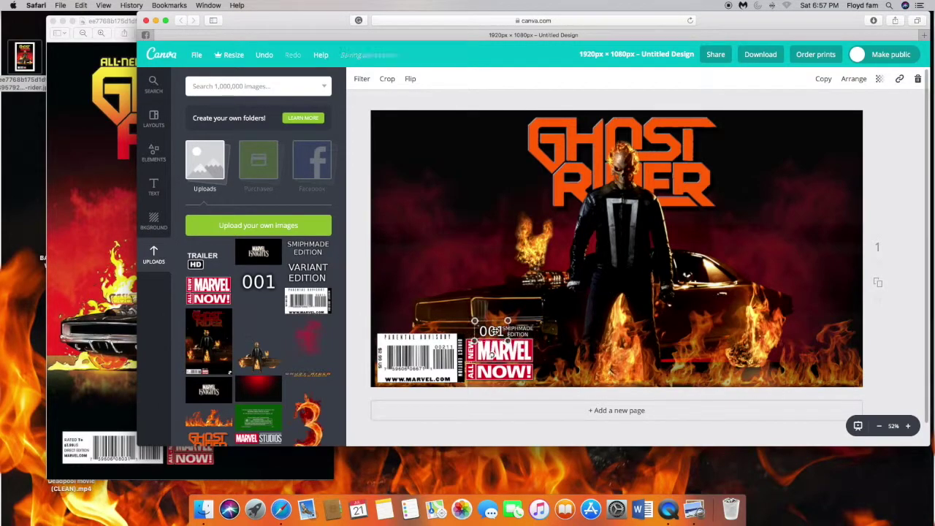